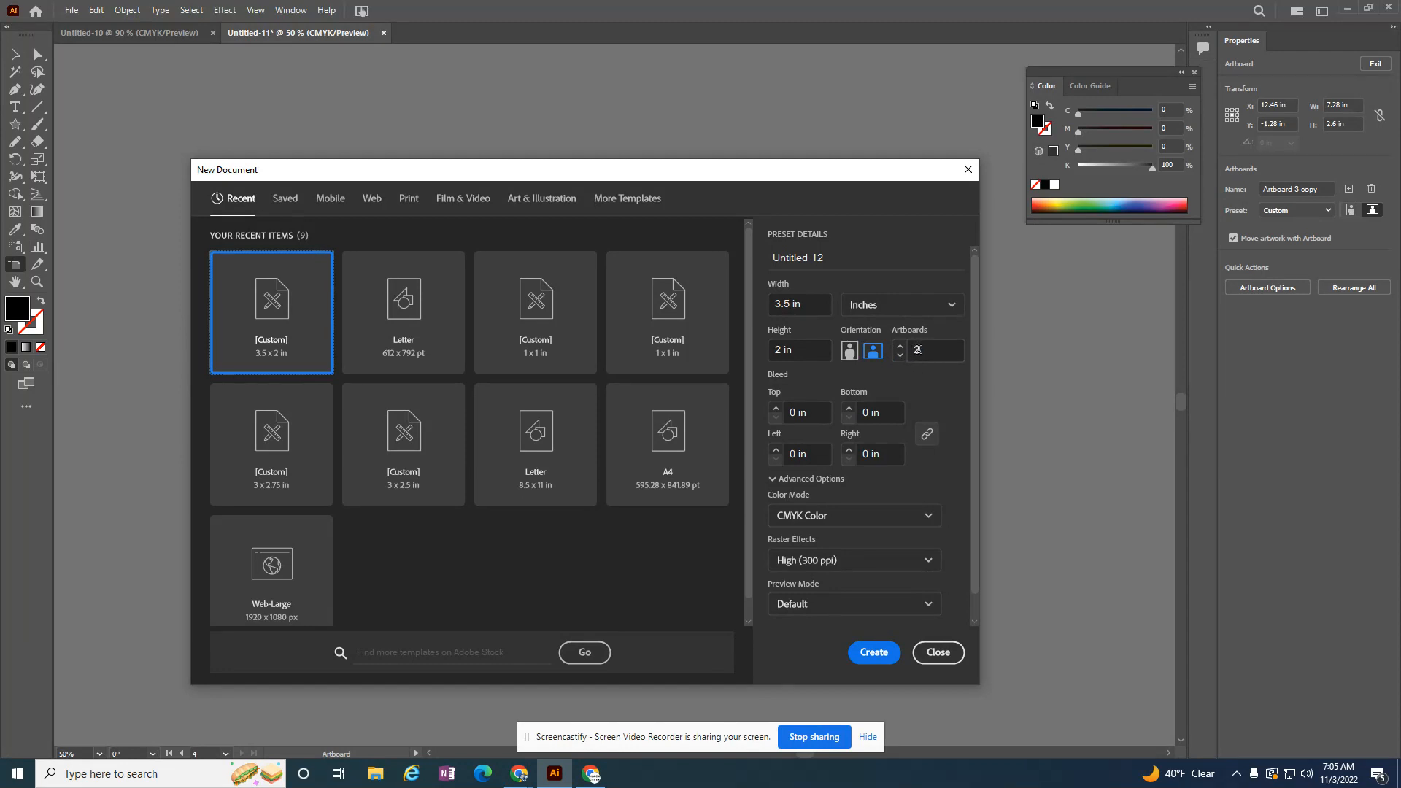
# Step: Create a new 3.5 x 2 in landscape CMYK document with 2 artboards at 300 ppi
pyautogui.click(919, 349)
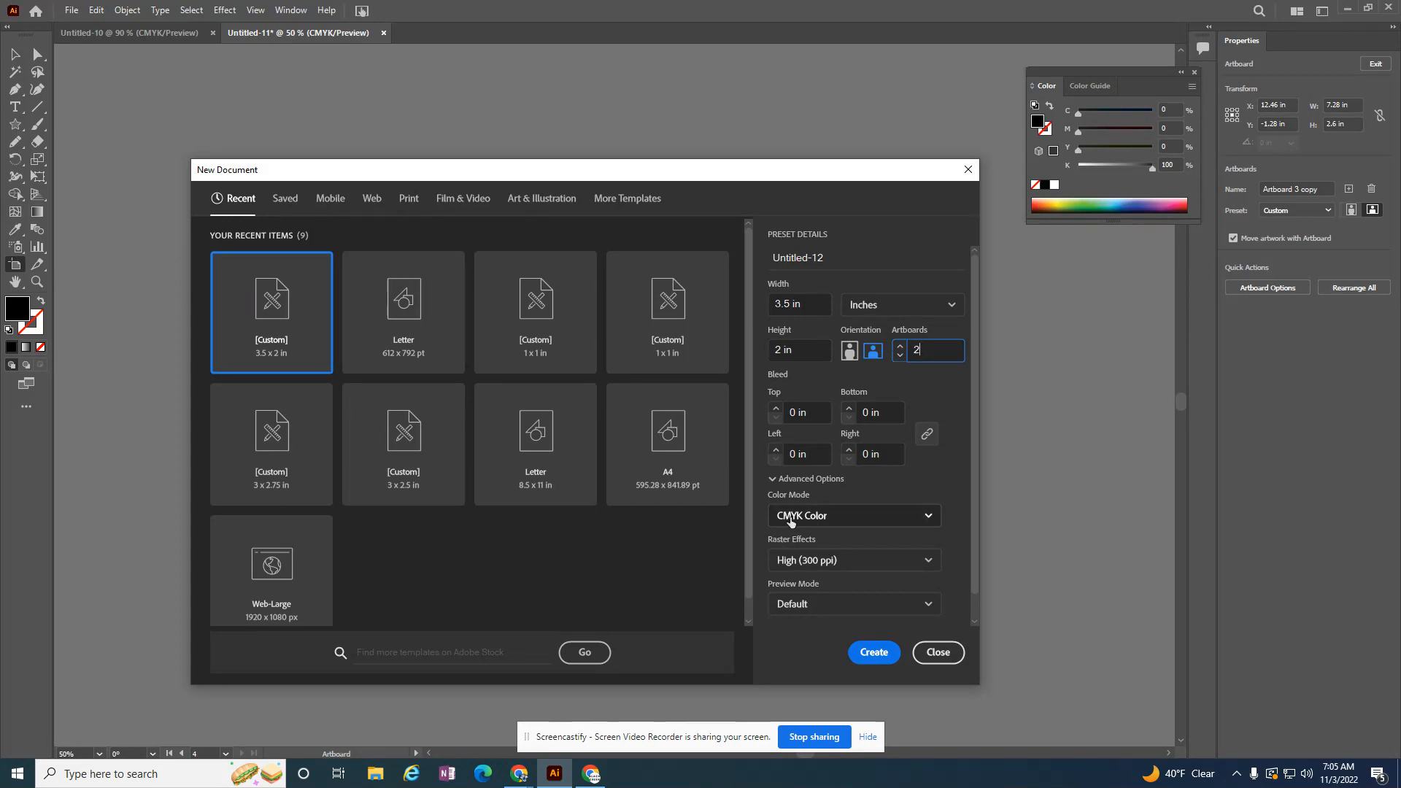
pyautogui.click(874, 651)
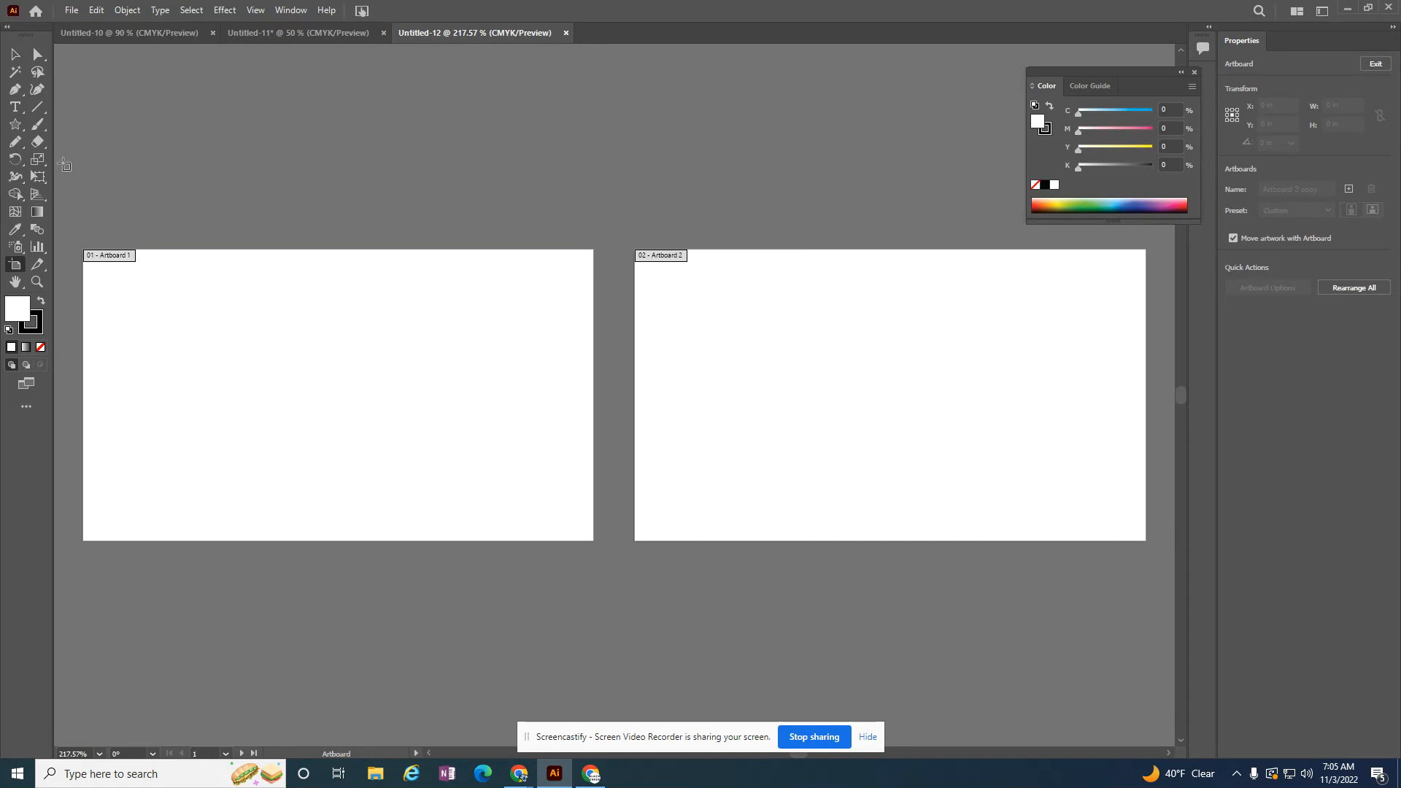
# Step: Draw a five-pointed star about 0.9 in wide on the first artboard and move it to the artboard's right half
pyautogui.click(14, 124)
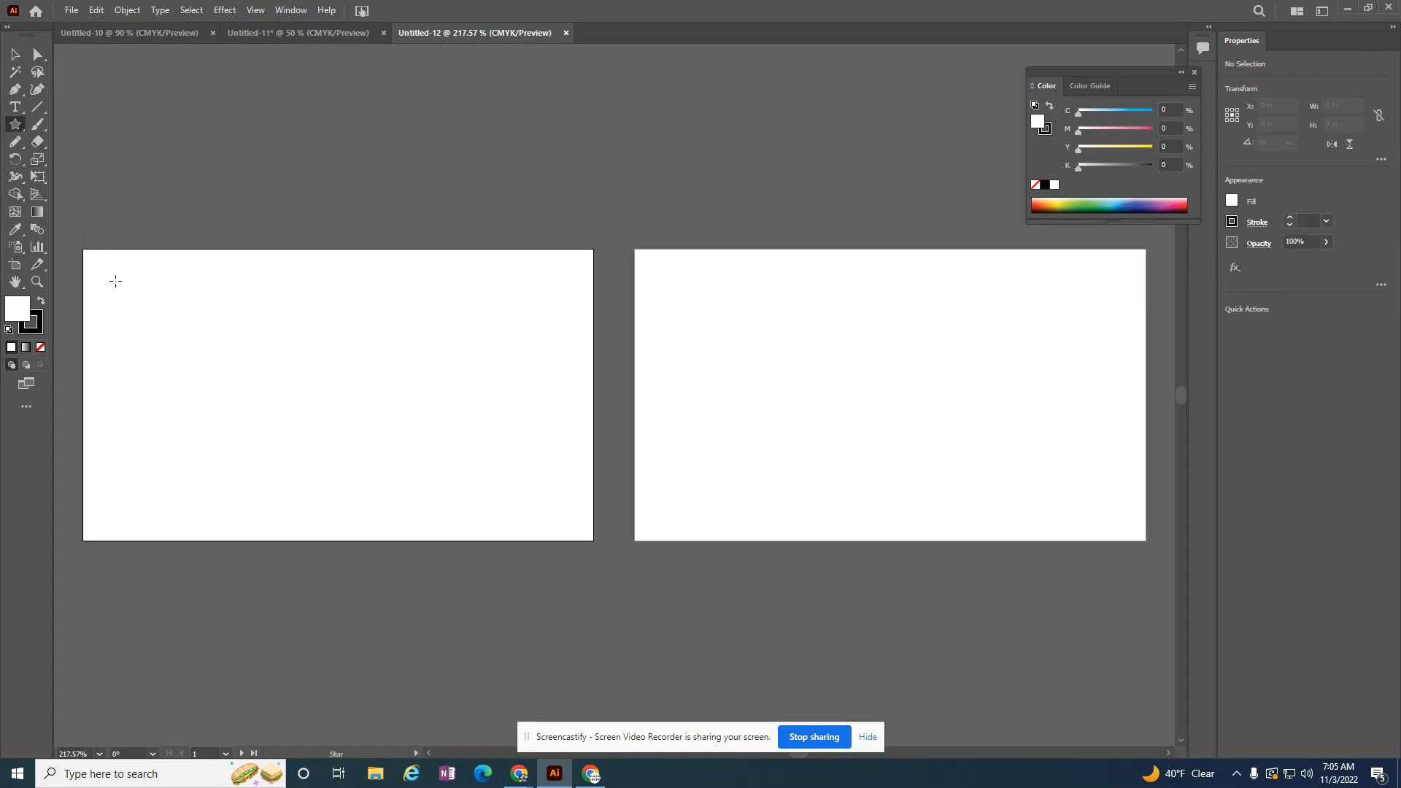
pyautogui.moveTo(320, 321); pyautogui.dragTo(387, 361)
pyautogui.click(10, 54)
pyautogui.moveTo(317, 311); pyautogui.dragTo(463, 394)
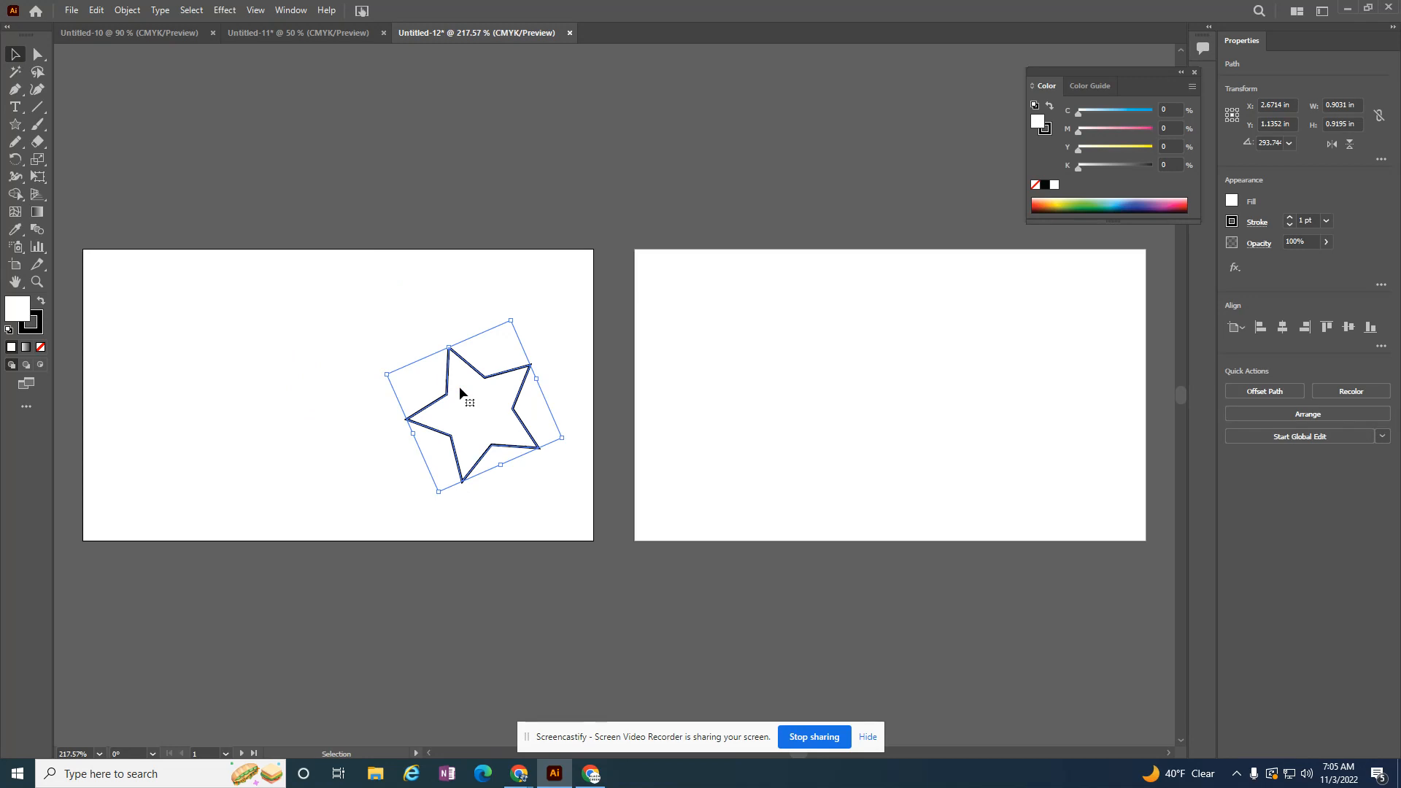
# Step: Copy the star to the second artboard's lower-right corner and scale the copy down to about 0.26 in wide
pyautogui.hotkey('ctrl', 'c')
pyautogui.hotkey('ctrl', 'v')
pyautogui.moveTo(619, 409); pyautogui.dragTo(1060, 465)
pyautogui.moveTo(1032, 552); pyautogui.dragTo(1104, 502)
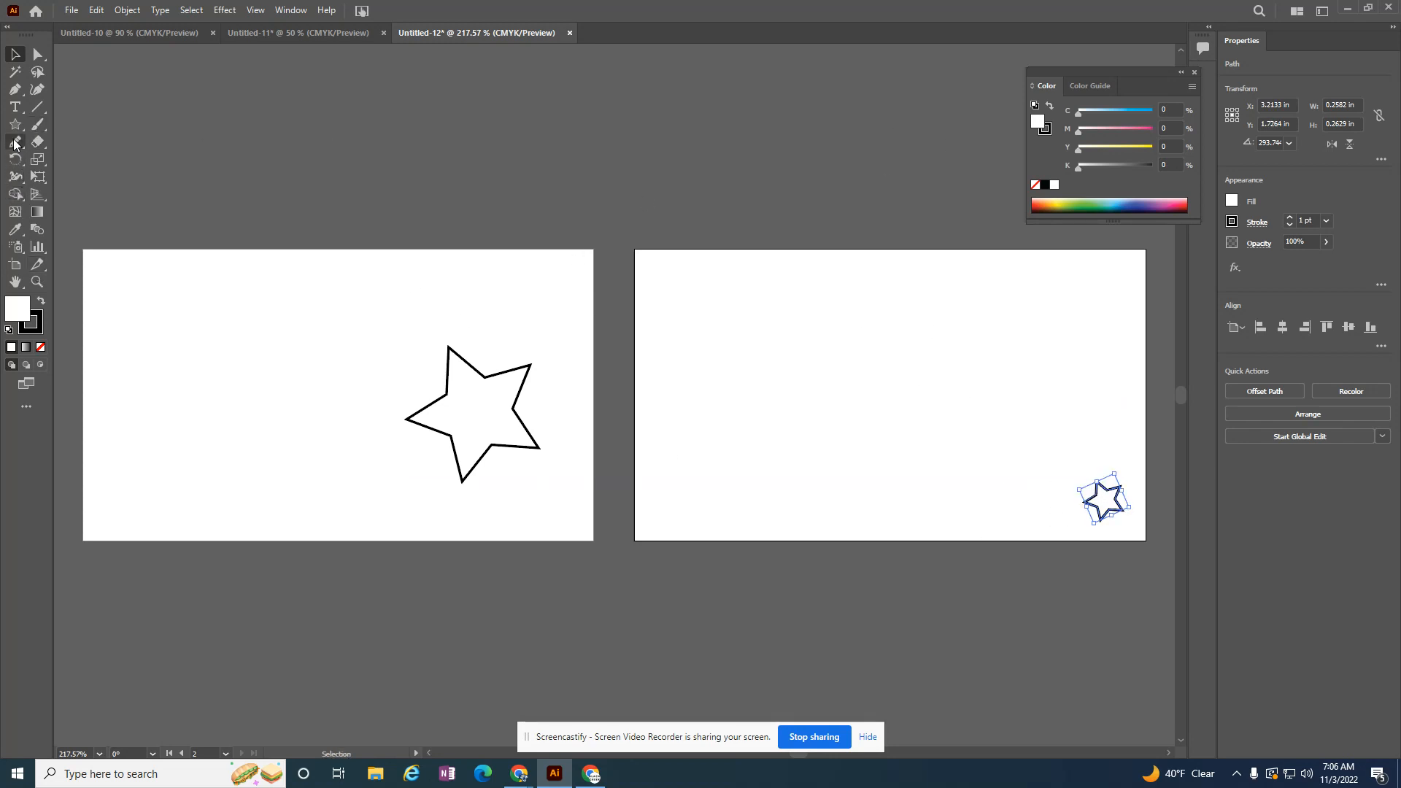
# Step: Add the two-line text "Address" and "Front" to the left of the star on the first artboard
pyautogui.click(15, 107)
pyautogui.click(235, 394)
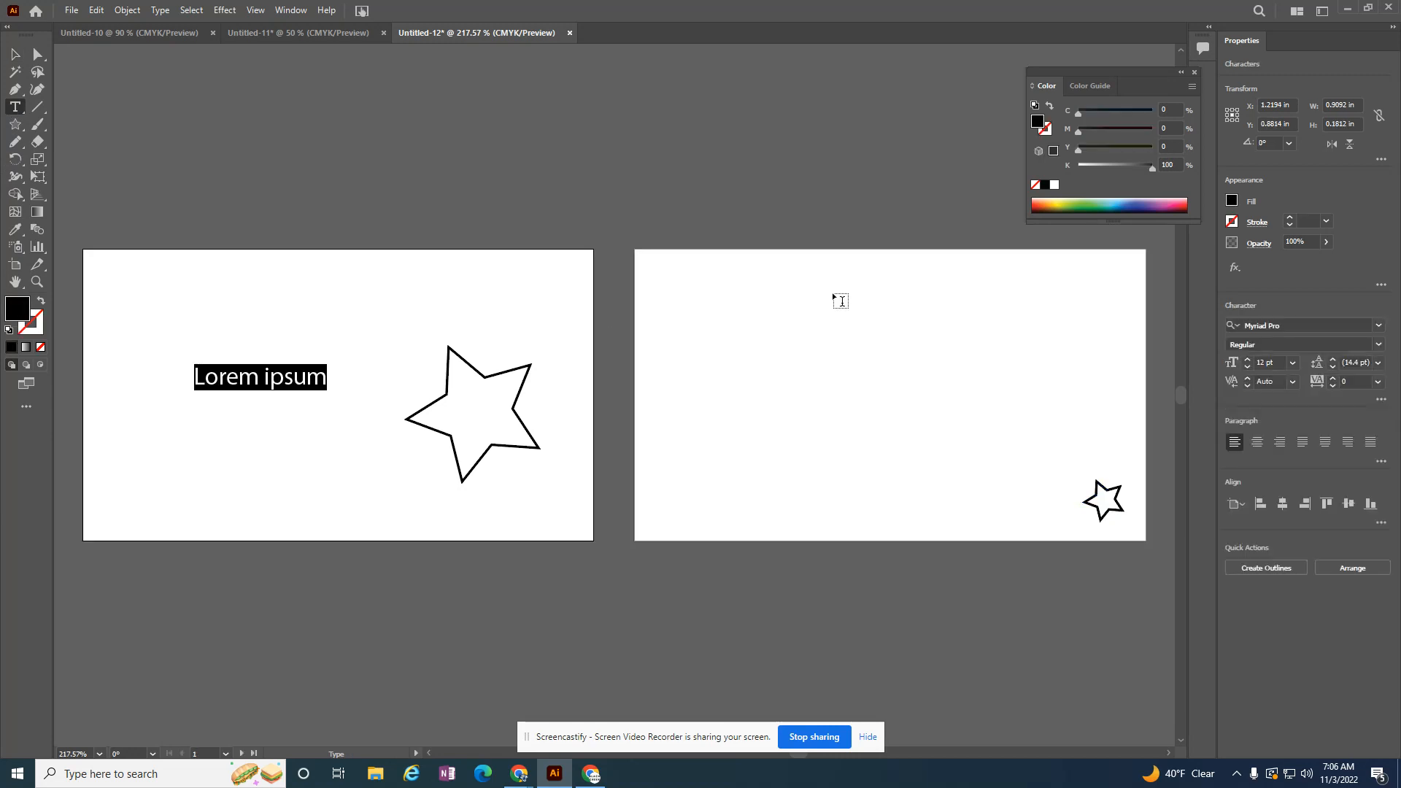
pyautogui.write('Address')
pyautogui.press('Return')
pyautogui.write('Front')
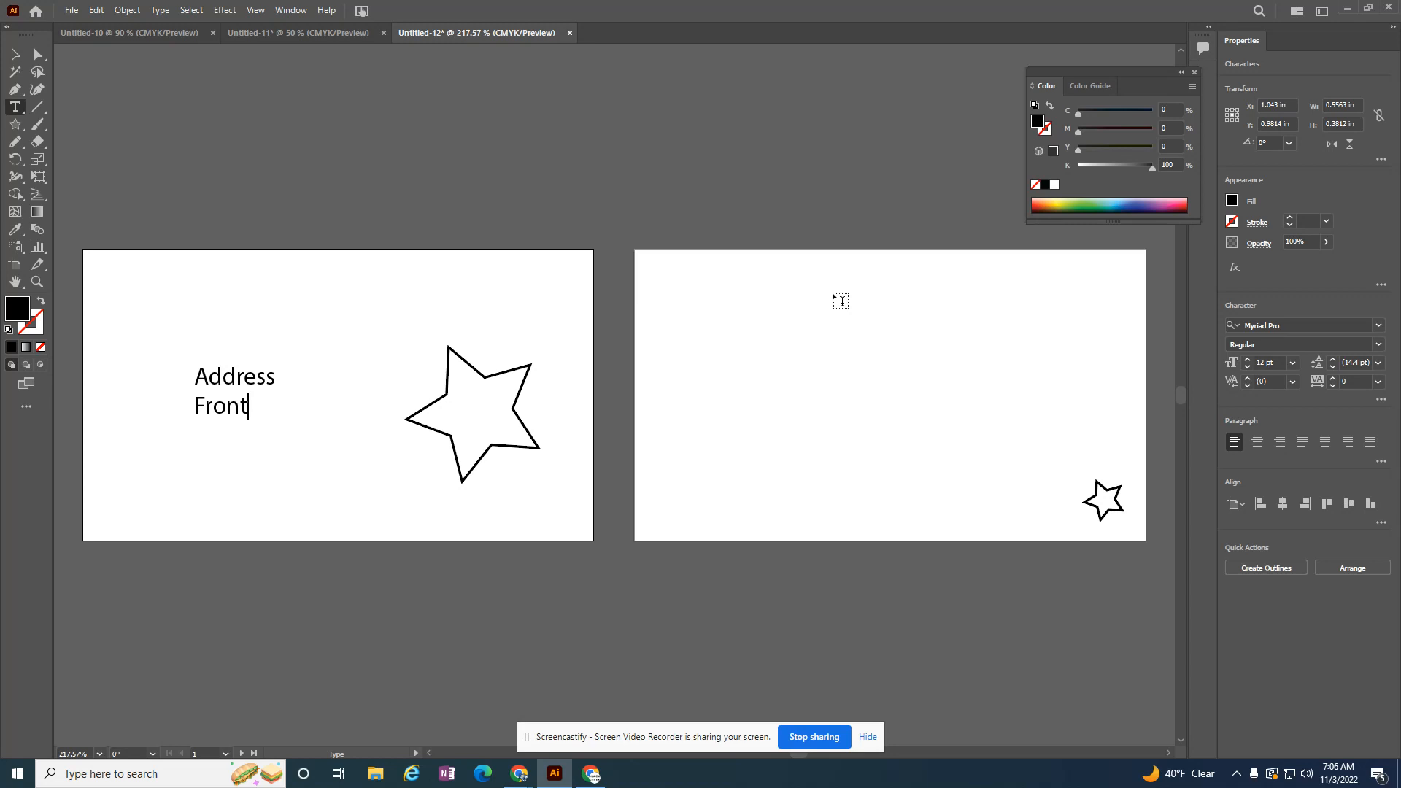
# Step: Add the two-line text "Socials" and "Back" near the middle of the second artboard
pyautogui.click(825, 380)
pyautogui.click(839, 394)
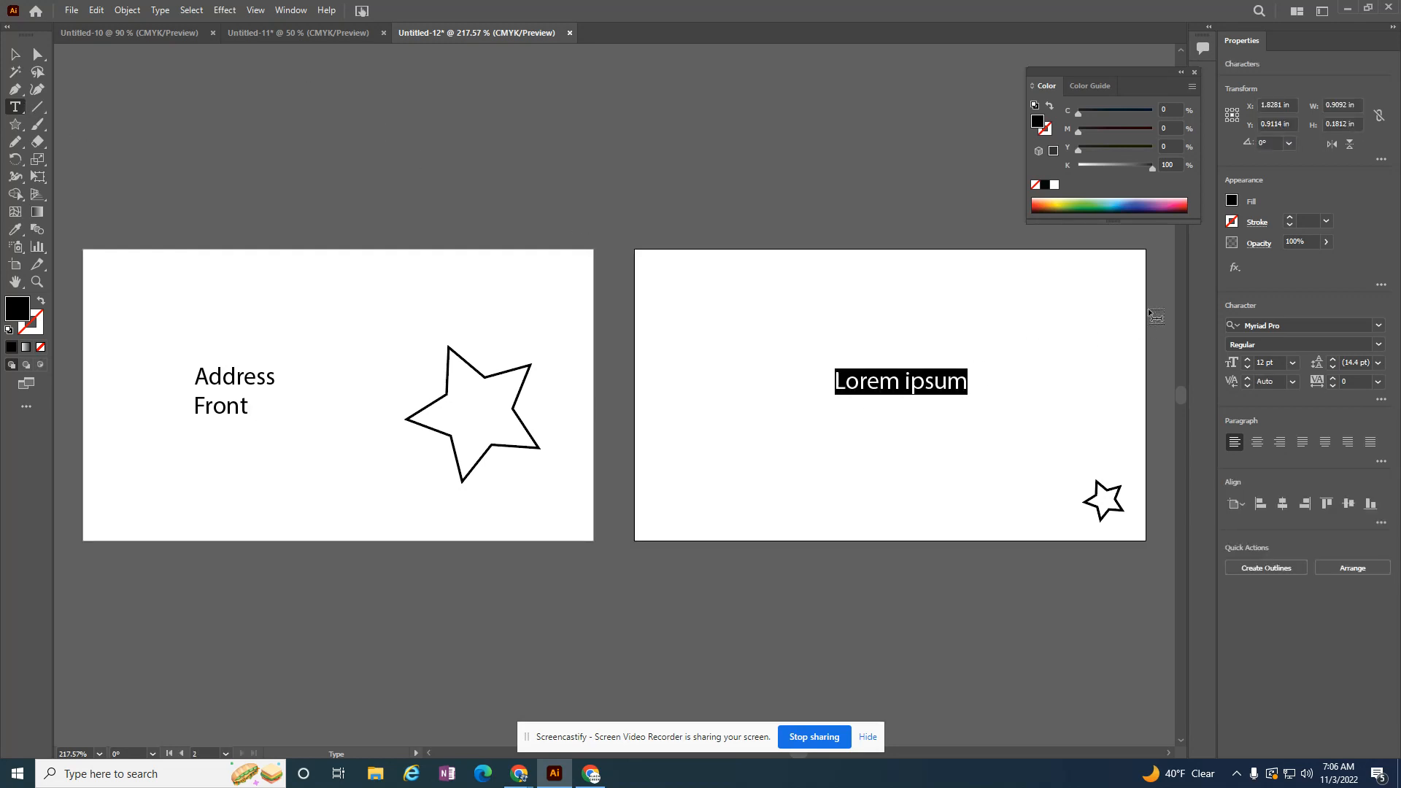
pyautogui.write('Socials')
pyautogui.press('Return')
pyautogui.write('Back')
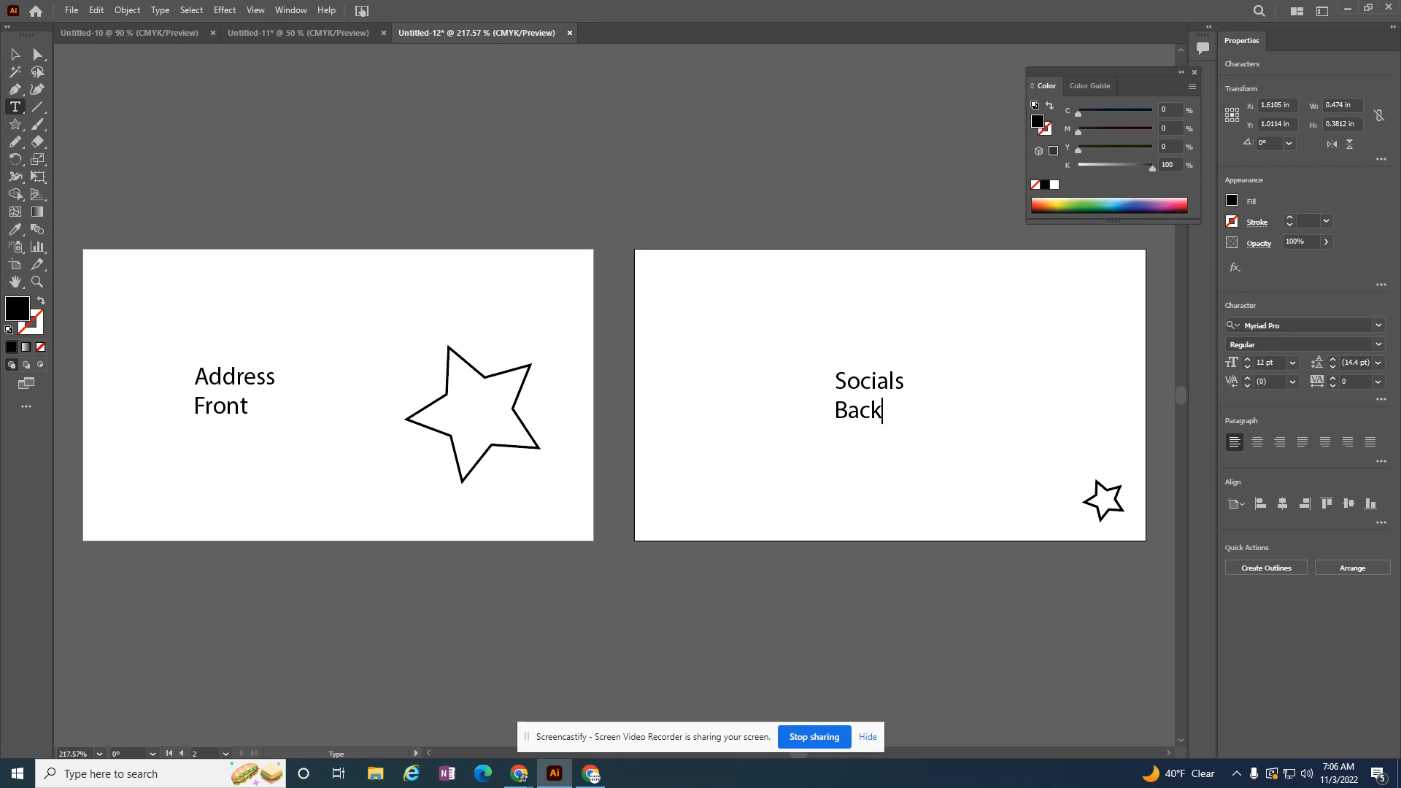
# Step: Draw a third artboard about 6.84 x 2.13 in above the two existing artboards
pyautogui.hotkey('ctrl', '-')
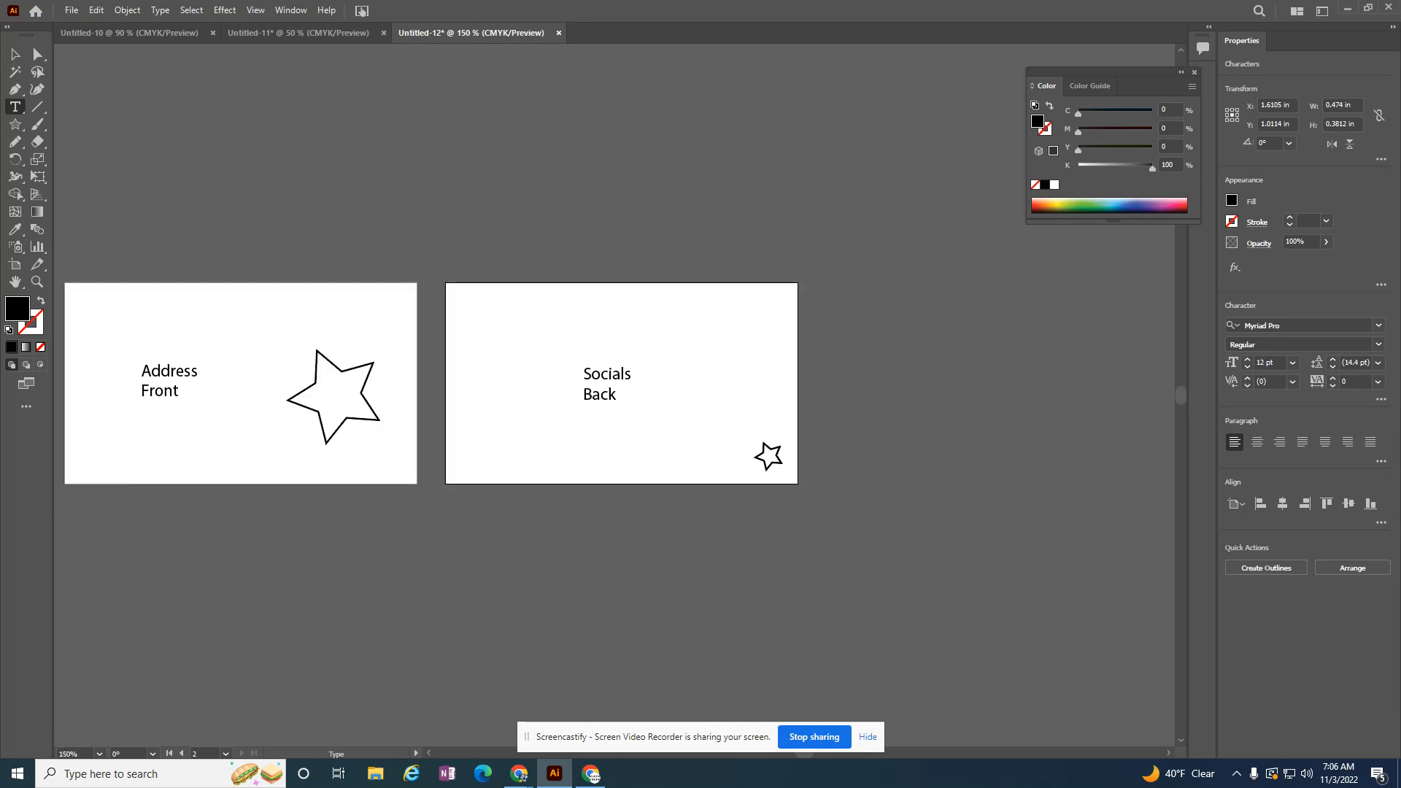
pyautogui.click(16, 268)
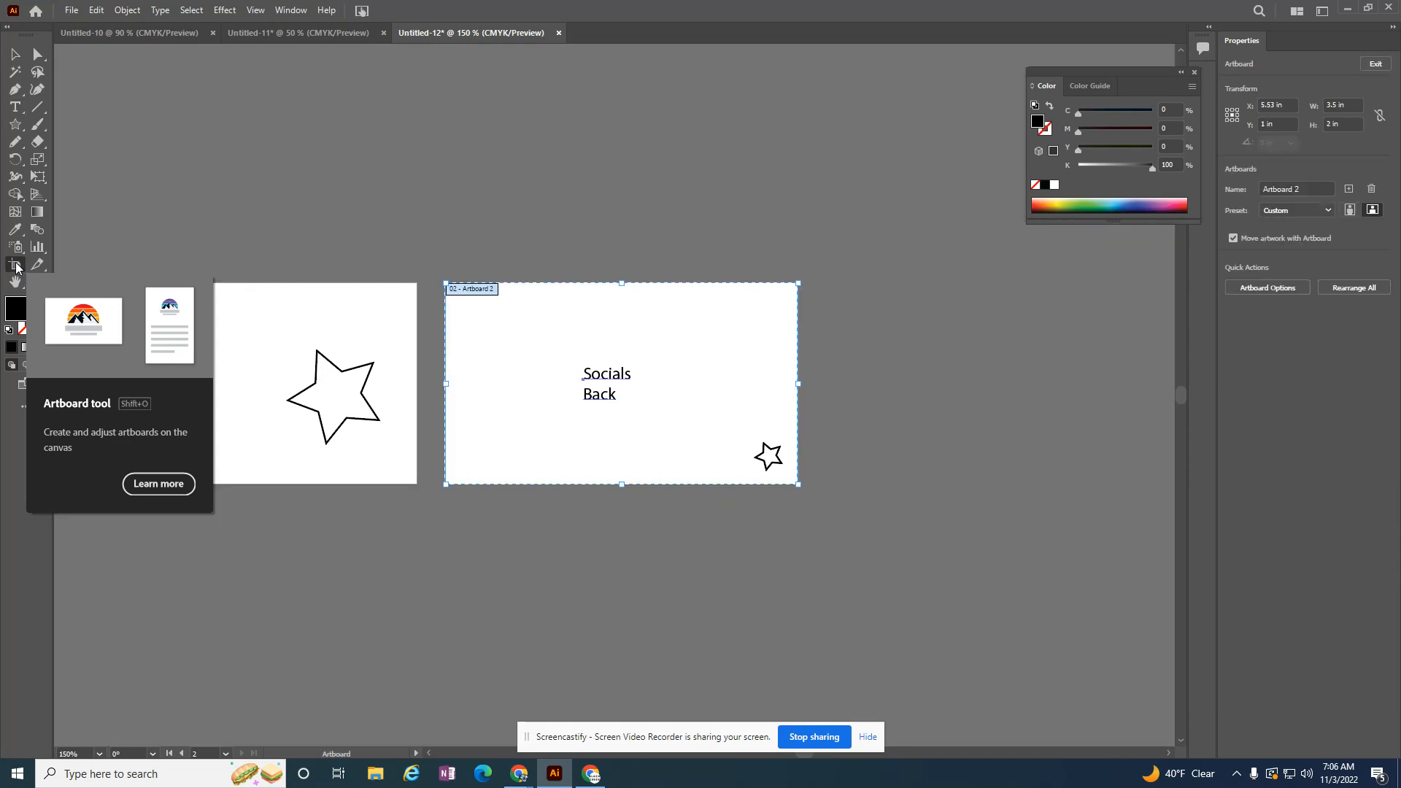
pyautogui.moveTo(89, 57); pyautogui.dragTo(779, 269)
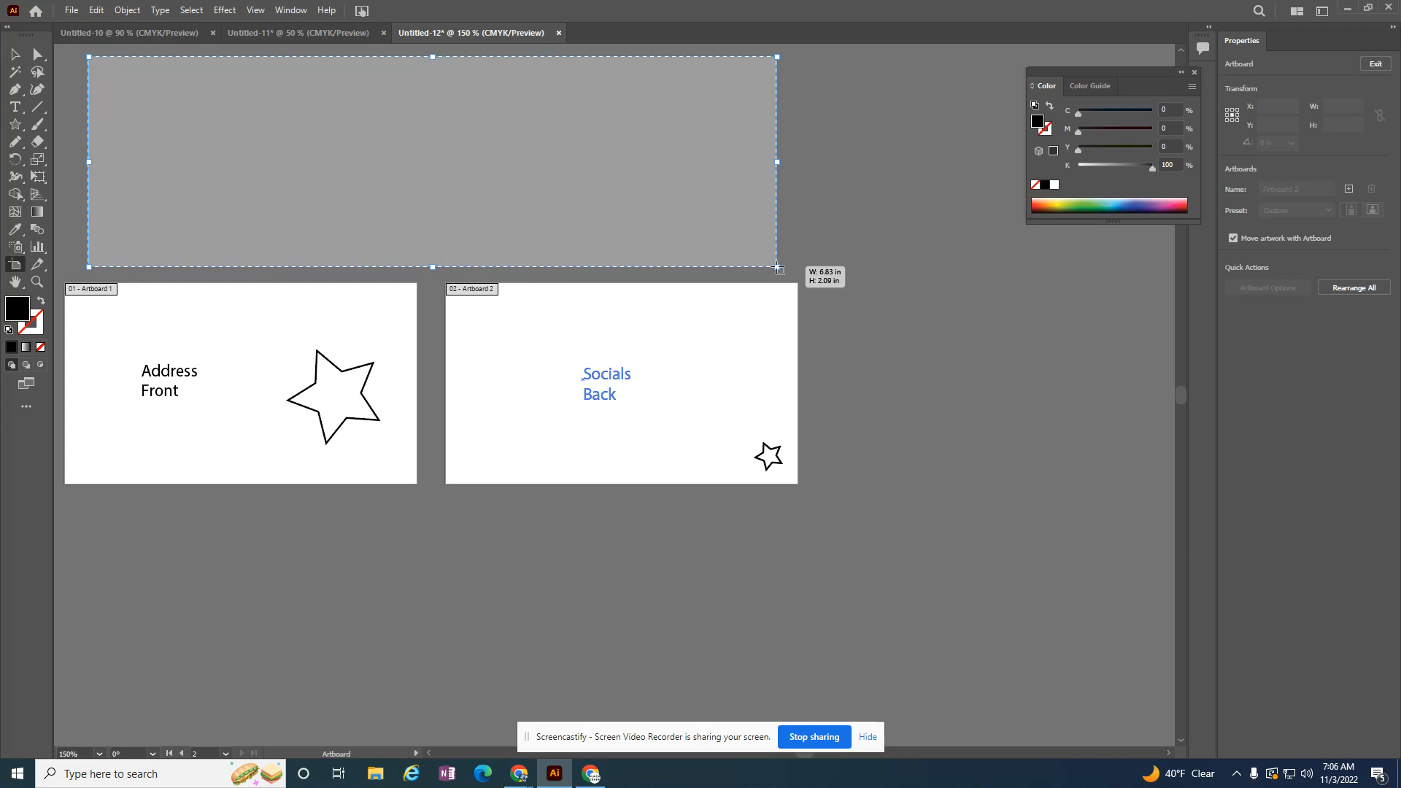
pyautogui.moveTo(778, 267); pyautogui.dragTo(779, 265)
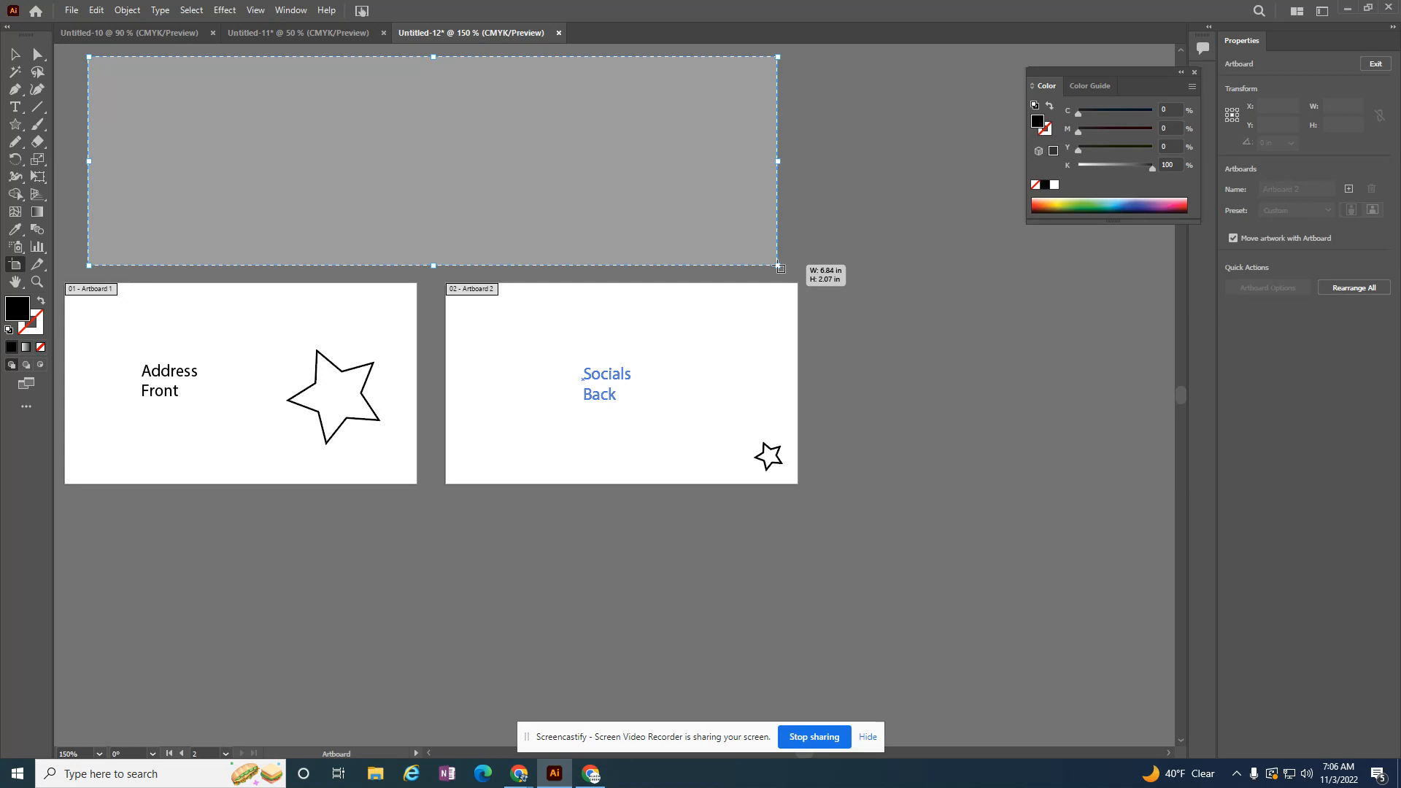
pyautogui.moveTo(780, 267); pyautogui.dragTo(778, 271)
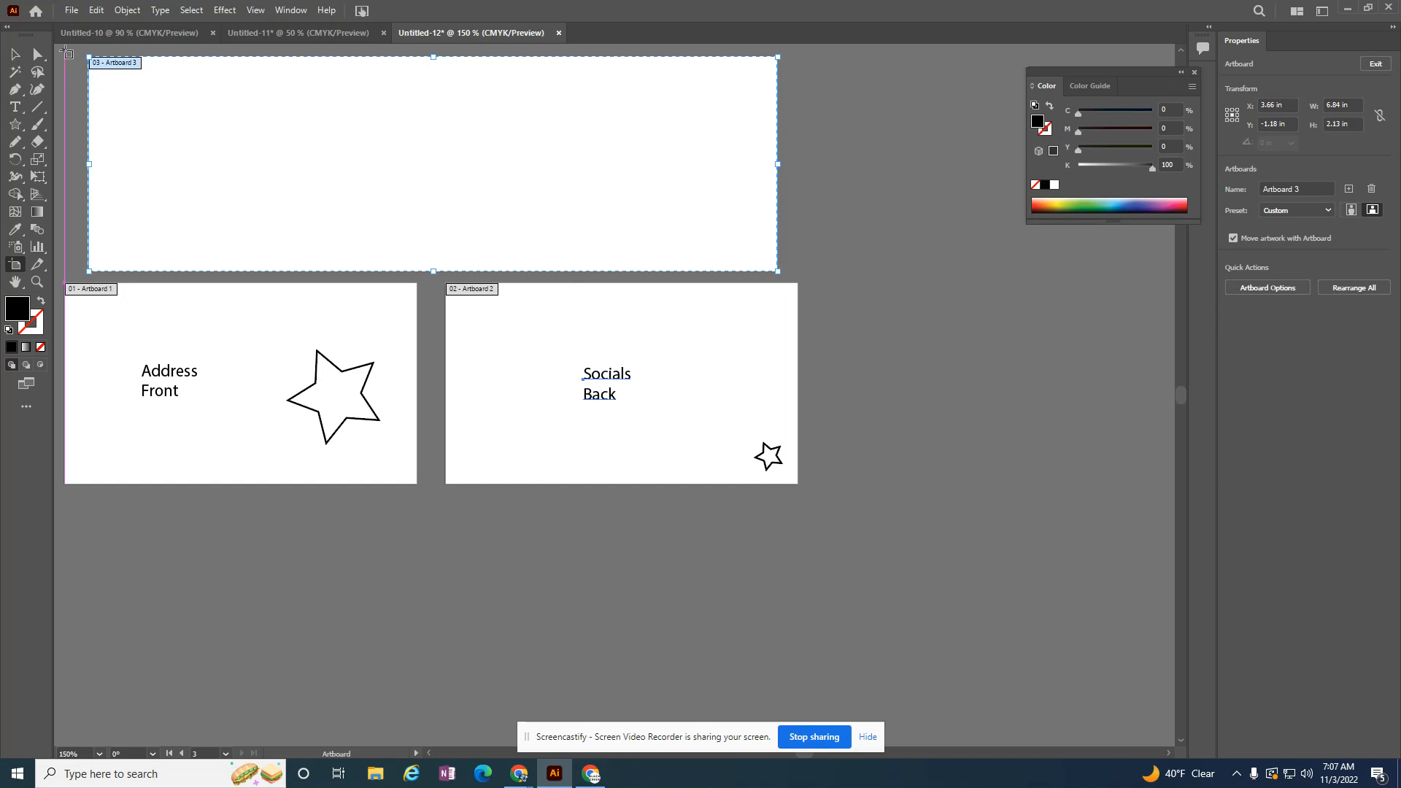
# Step: Copy the small star from the second artboard into the upper-left corner of the new wide artboard
pyautogui.click(14, 55)
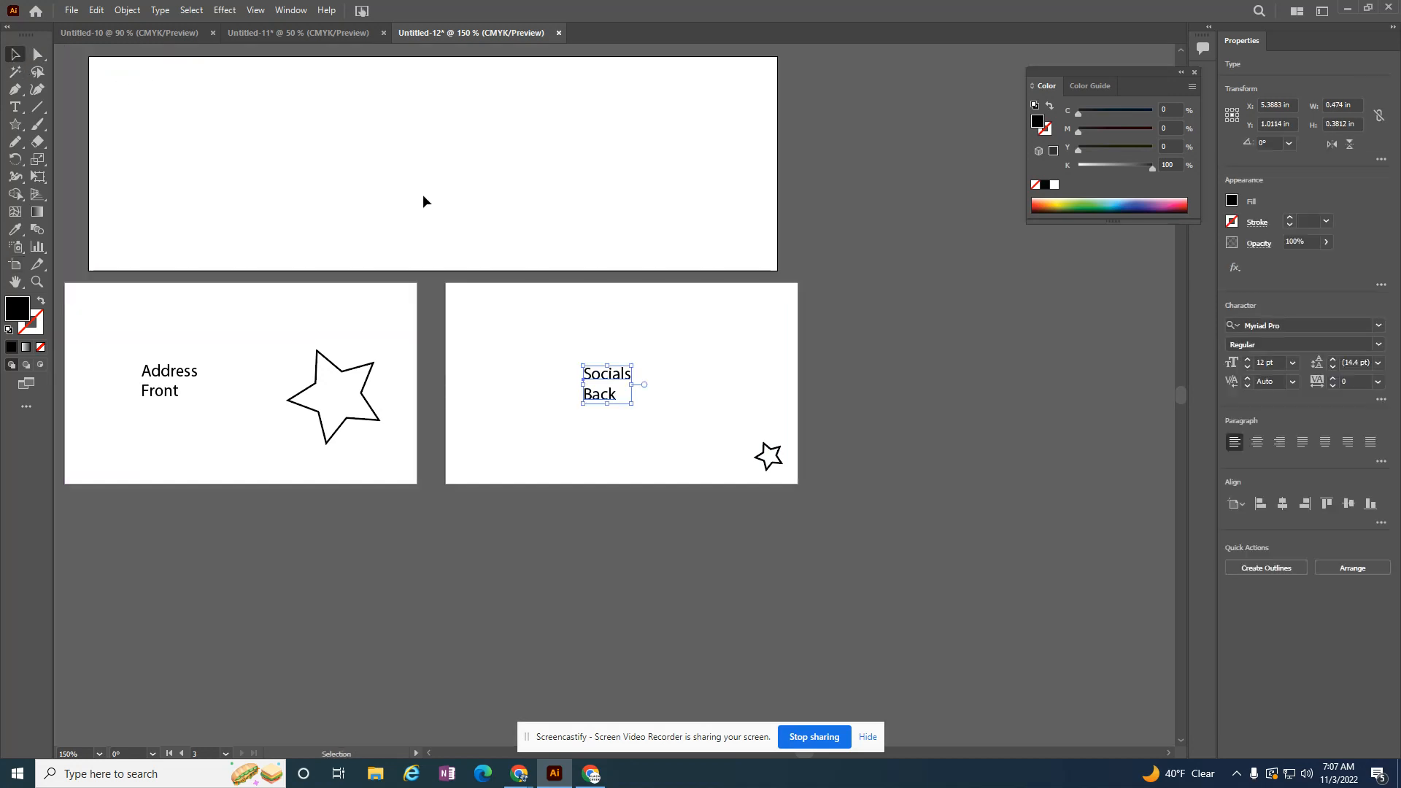
pyautogui.click(759, 456)
pyautogui.hotkey('ctrl', 'c')
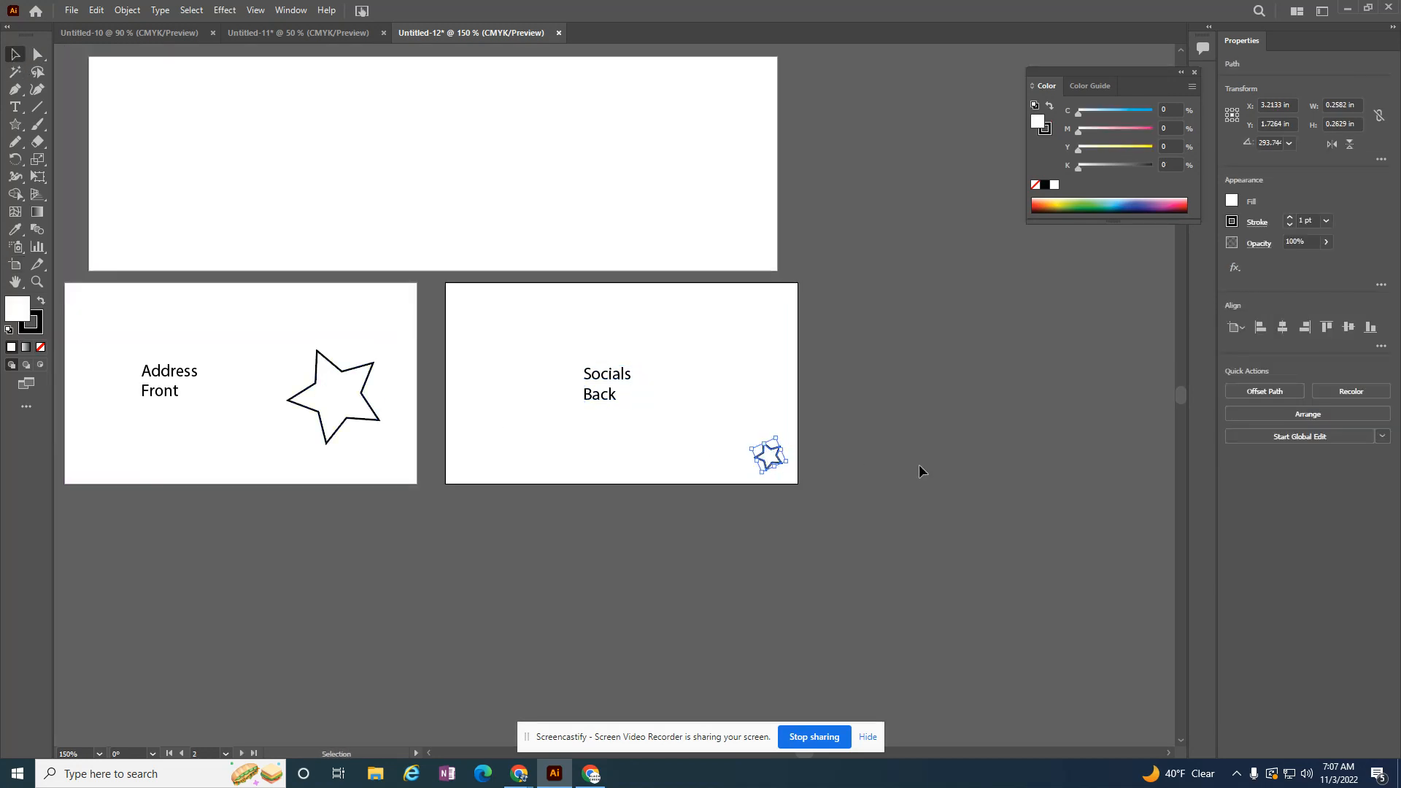
pyautogui.hotkey('ctrl', 'v')
pyautogui.moveTo(620, 394); pyautogui.dragTo(119, 79)
# Step: Copy the "Address Front" text from the first artboard and place it beside the small star on the wide artboard
pyautogui.click(178, 379)
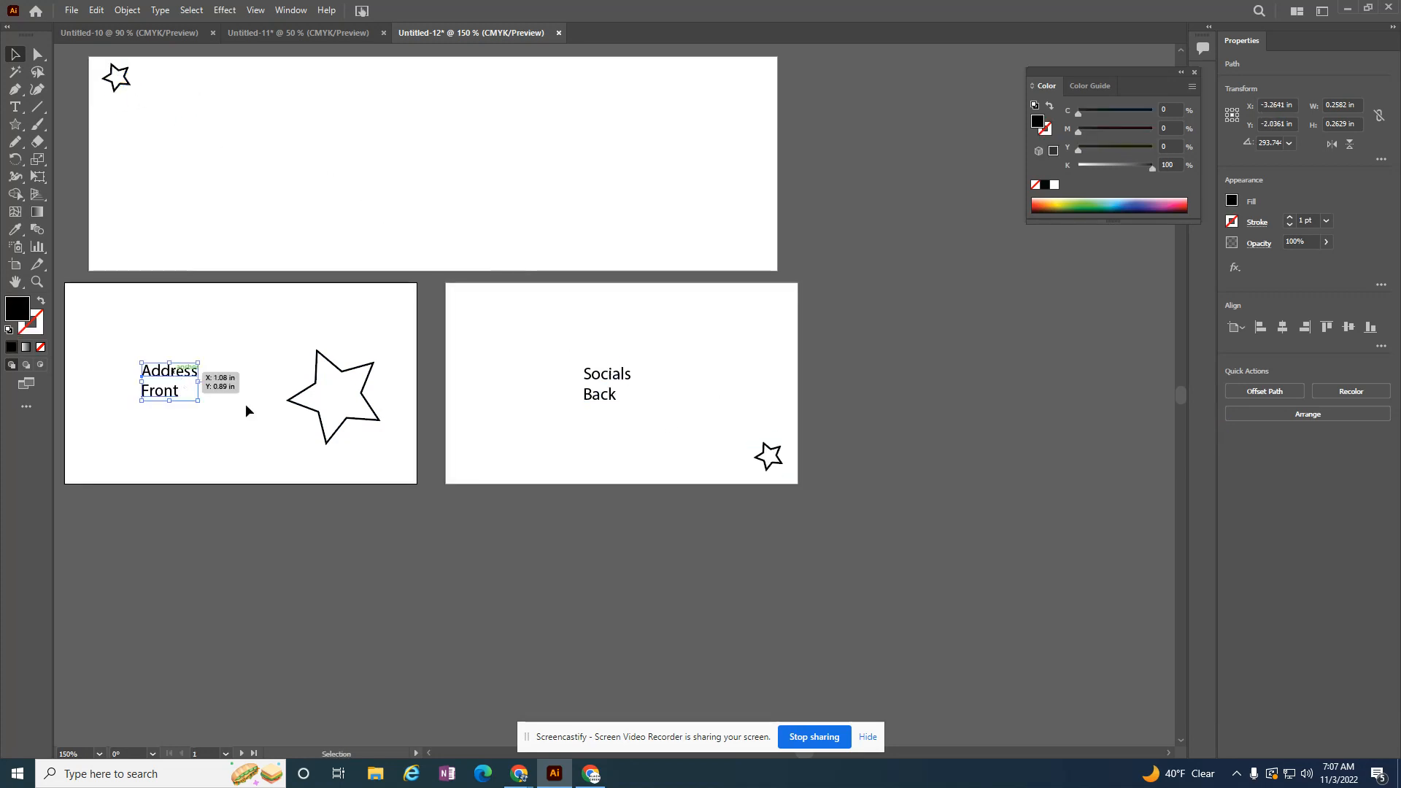
pyautogui.hotkey('ctrl', 'c')
pyautogui.hotkey('ctrl', 'v')
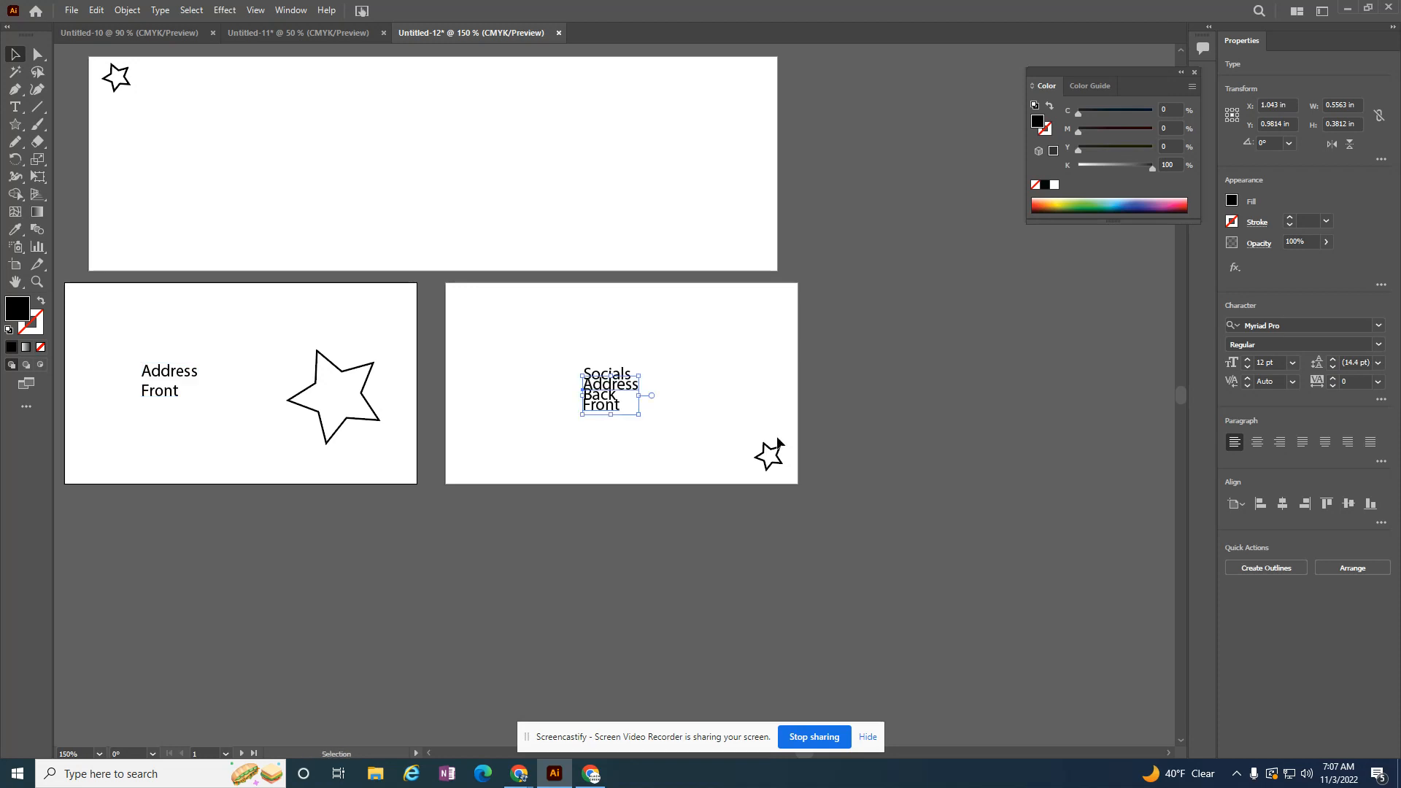
pyautogui.moveTo(595, 410); pyautogui.dragTo(157, 78)
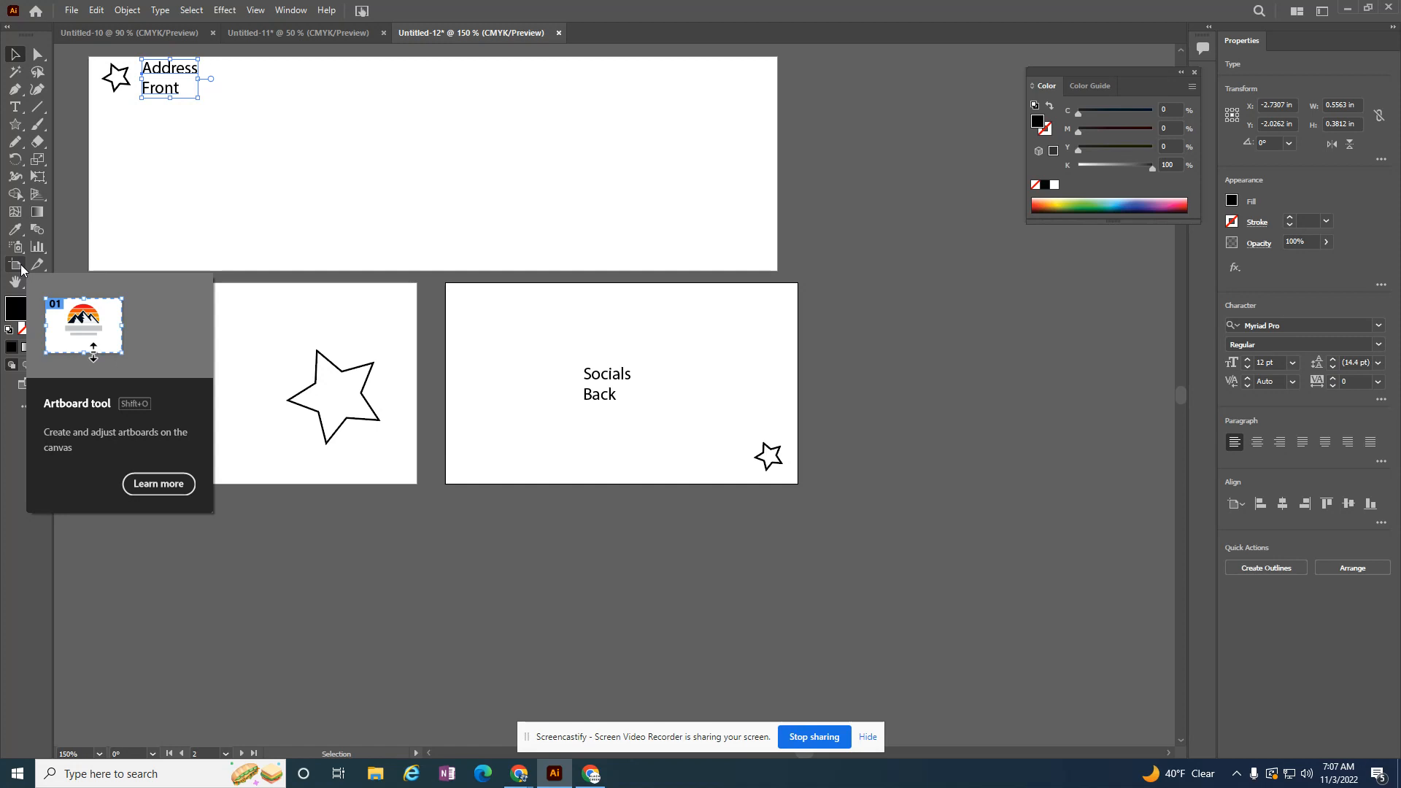
# Step: Show the list of artboards and rearrange all of them in a grid by column with 3 rows, moving the artwork along
pyautogui.click(291, 12)
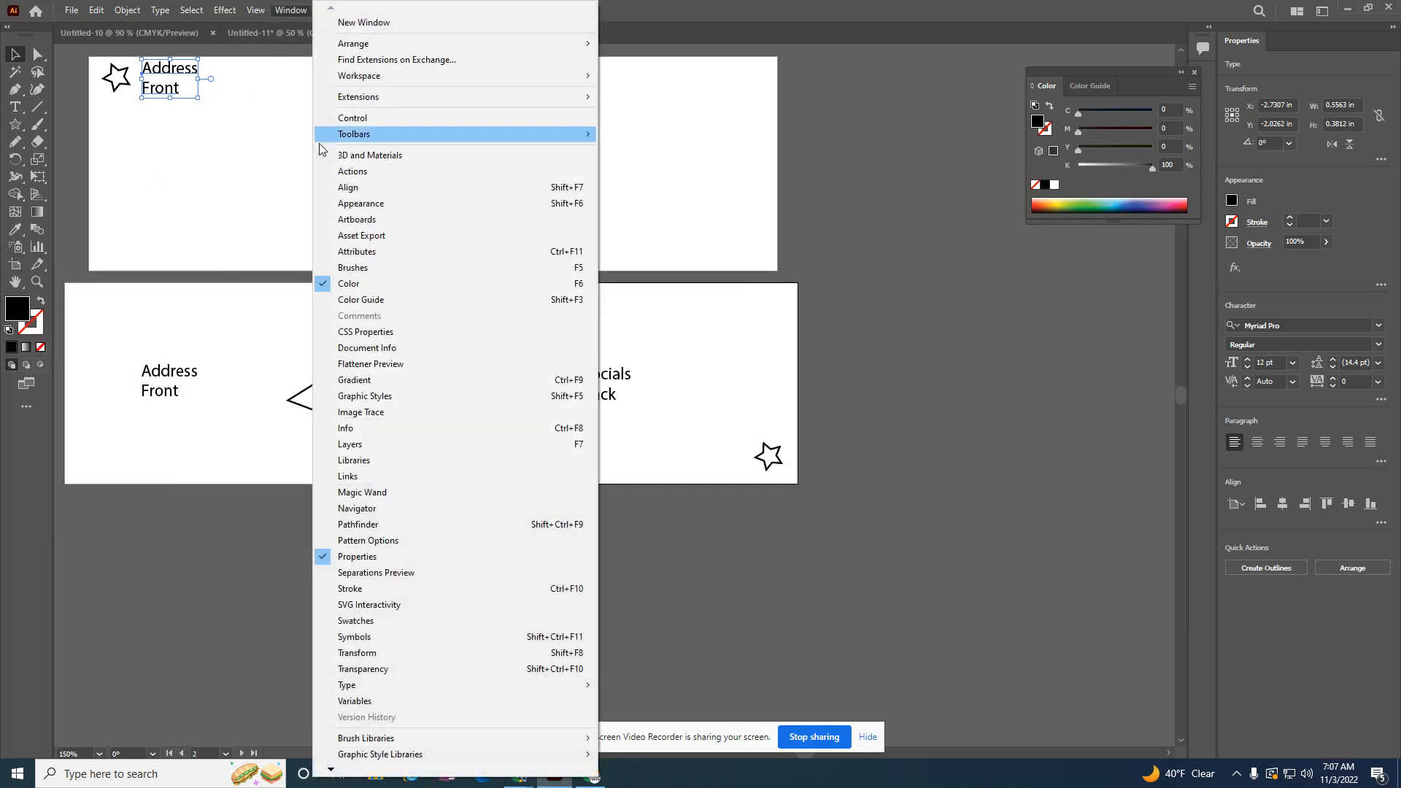
pyautogui.click(361, 219)
pyautogui.moveTo(1206, 381); pyautogui.dragTo(997, 318)
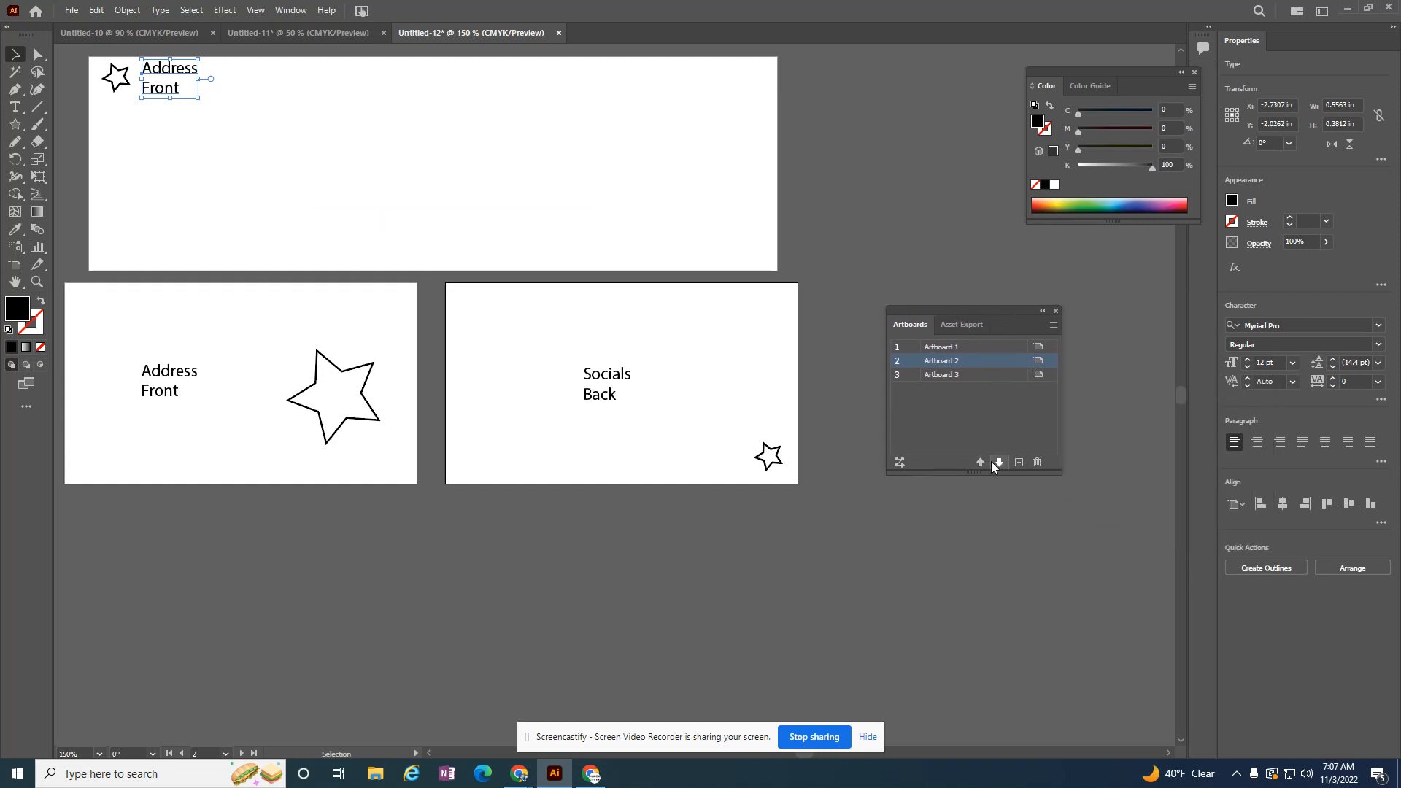
pyautogui.click(897, 465)
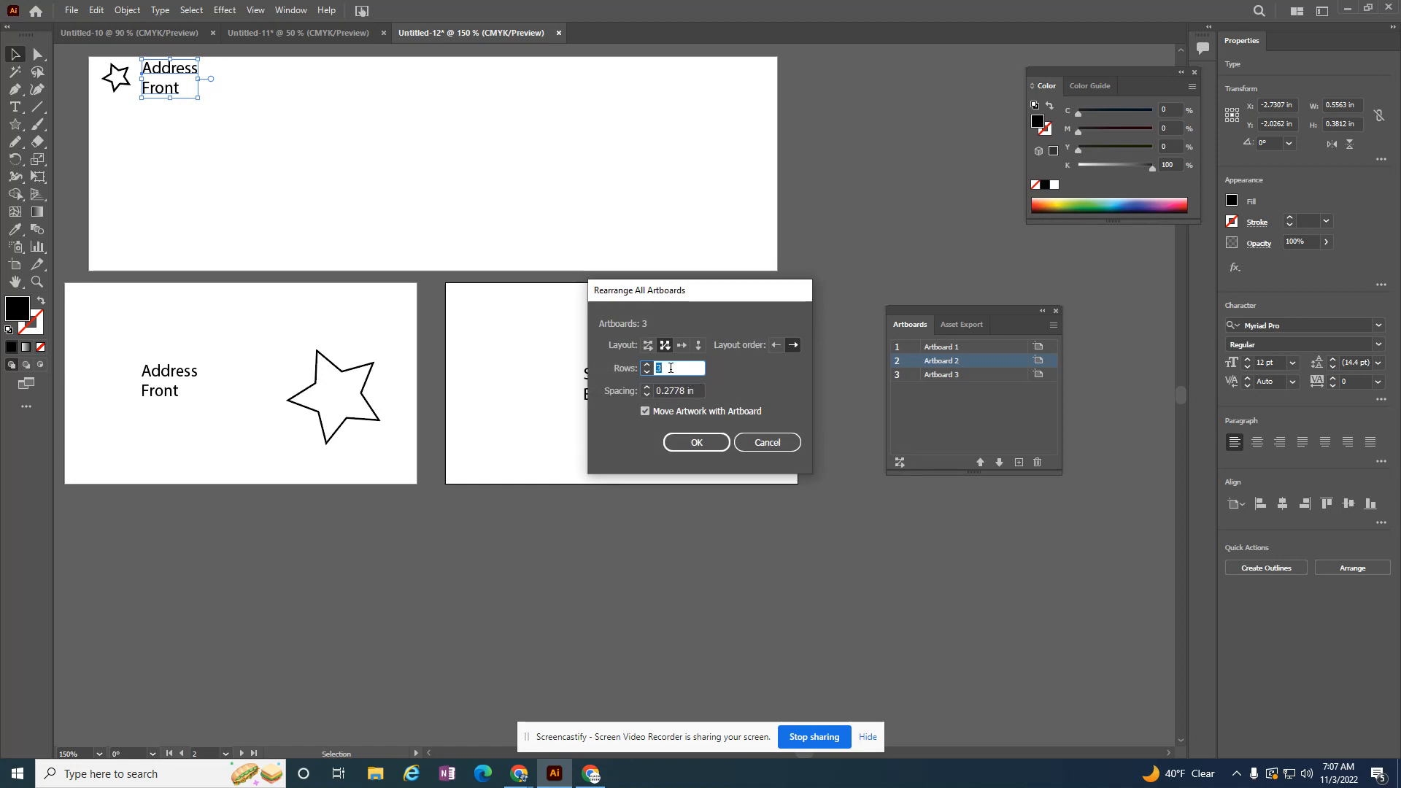
pyautogui.click(700, 441)
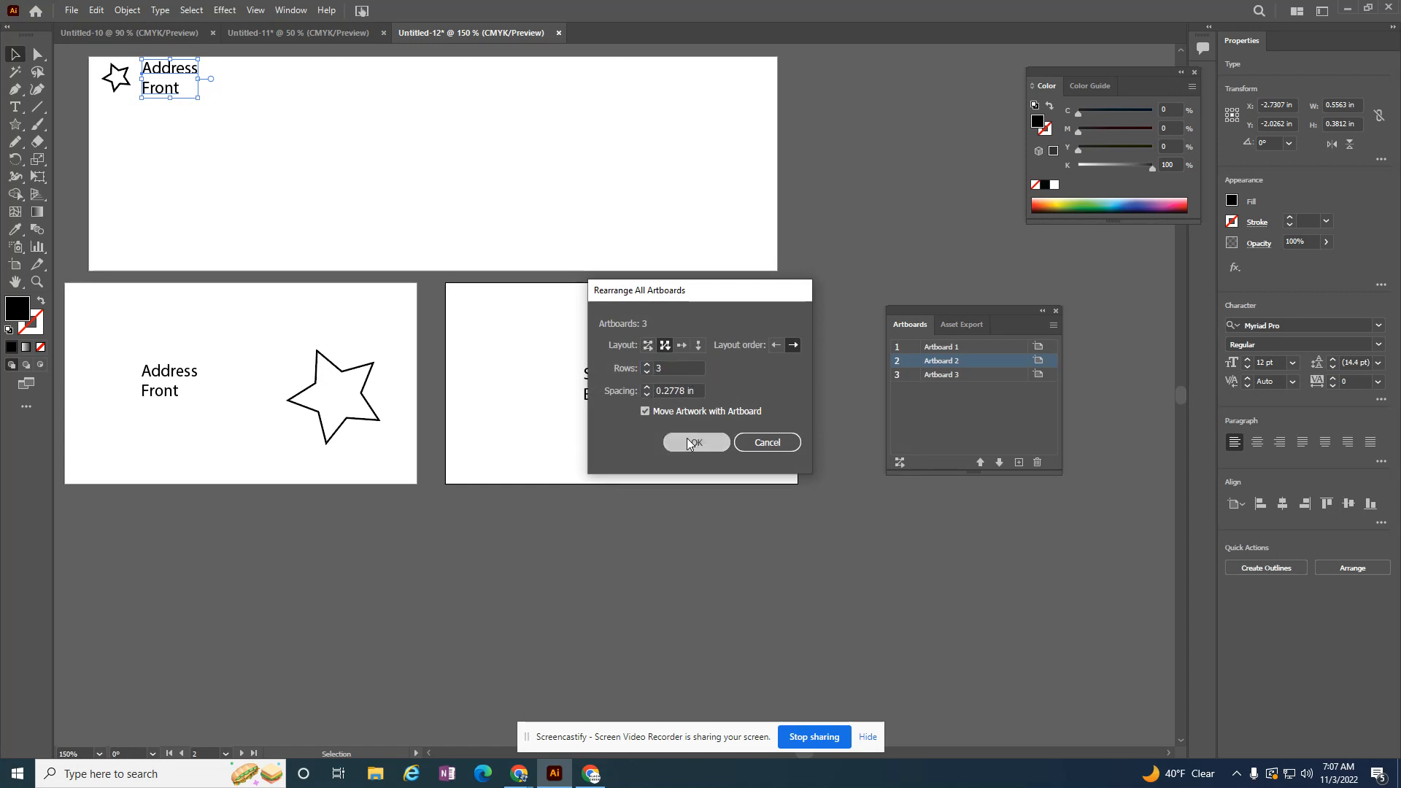
# Step: Rearrange all artboards again, using the grid by row layout with 0.2778 in spacing
pyautogui.click(900, 463)
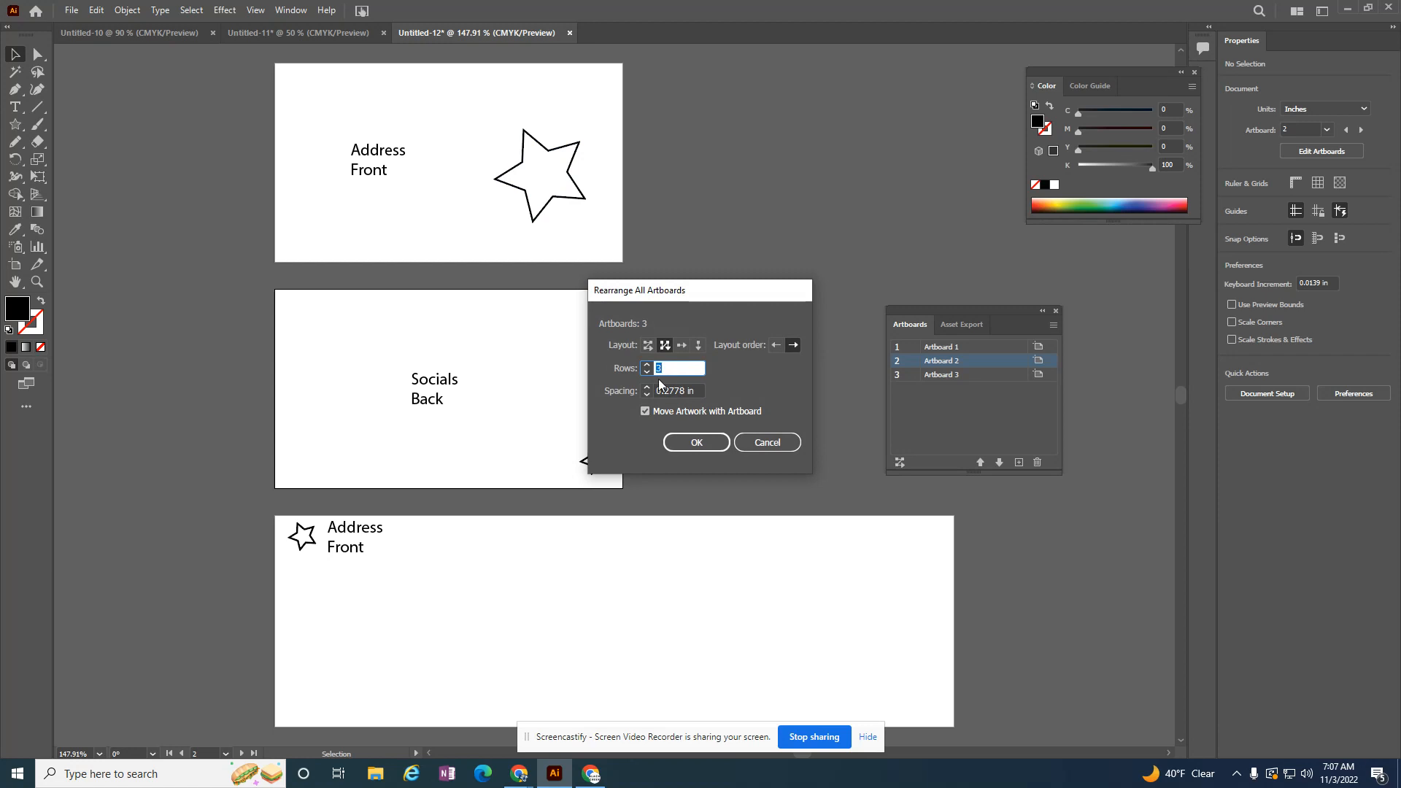
pyautogui.click(648, 345)
pyautogui.click(694, 443)
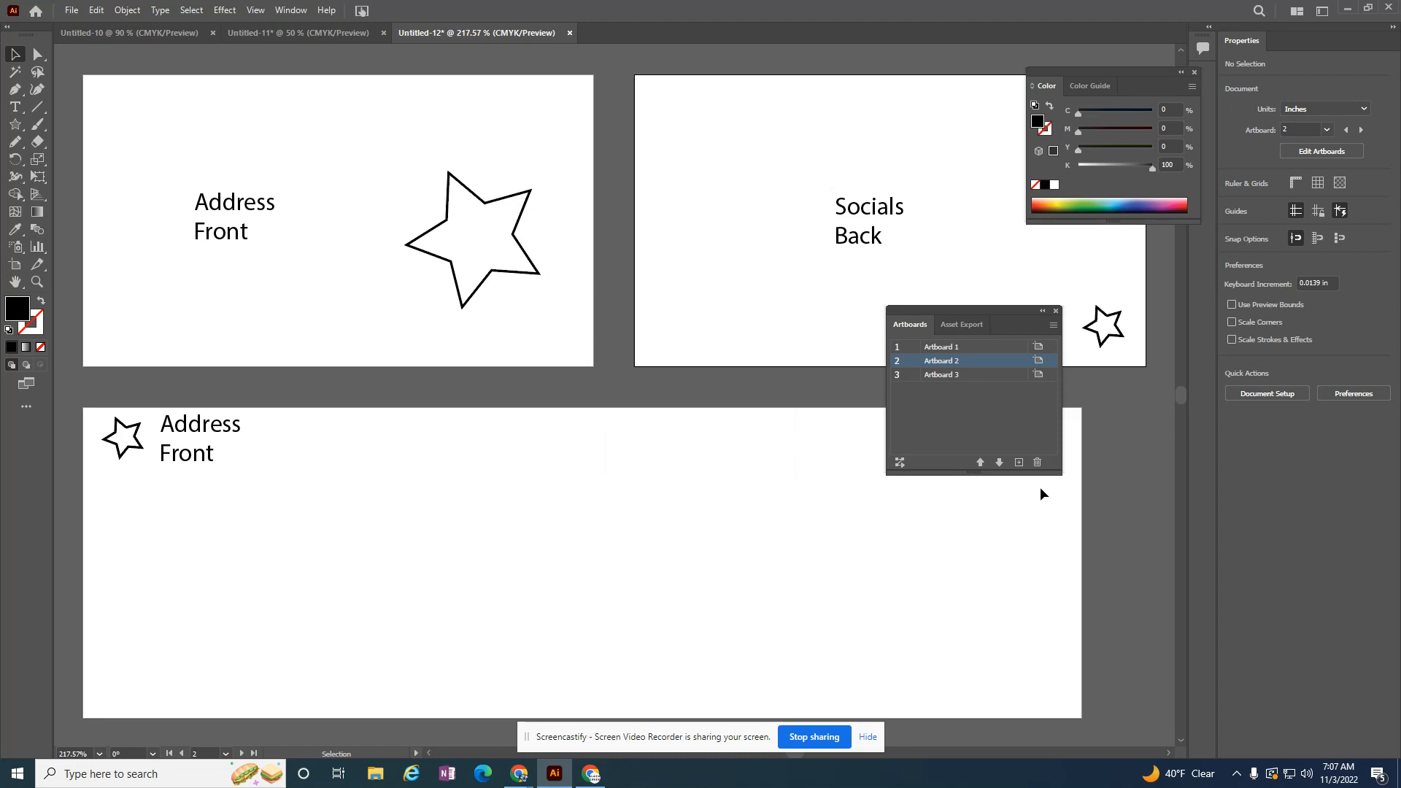
# Step: Delete the wide third artboard and add a new blank artboard in its place
pyautogui.click(962, 376)
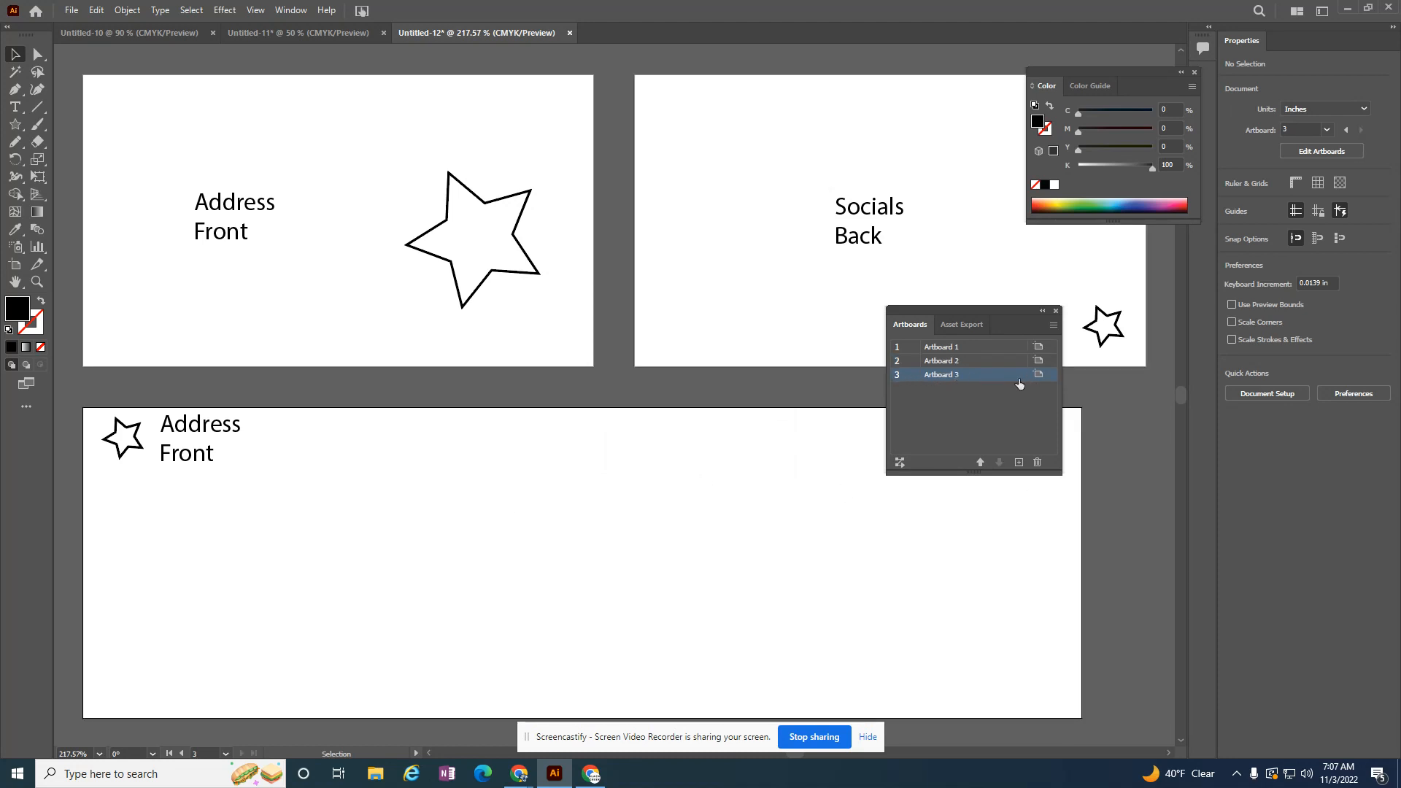
pyautogui.click(1037, 462)
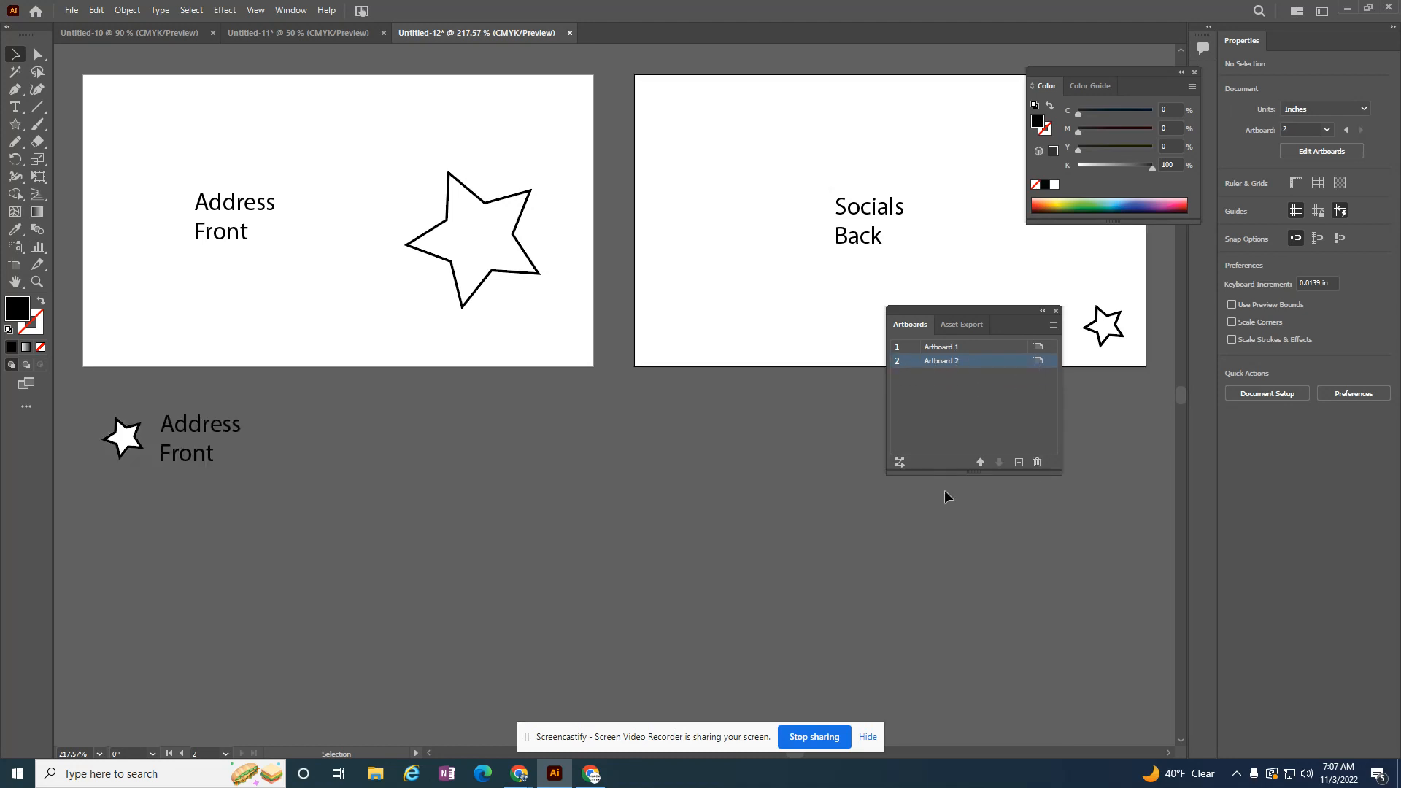
pyautogui.click(1019, 463)
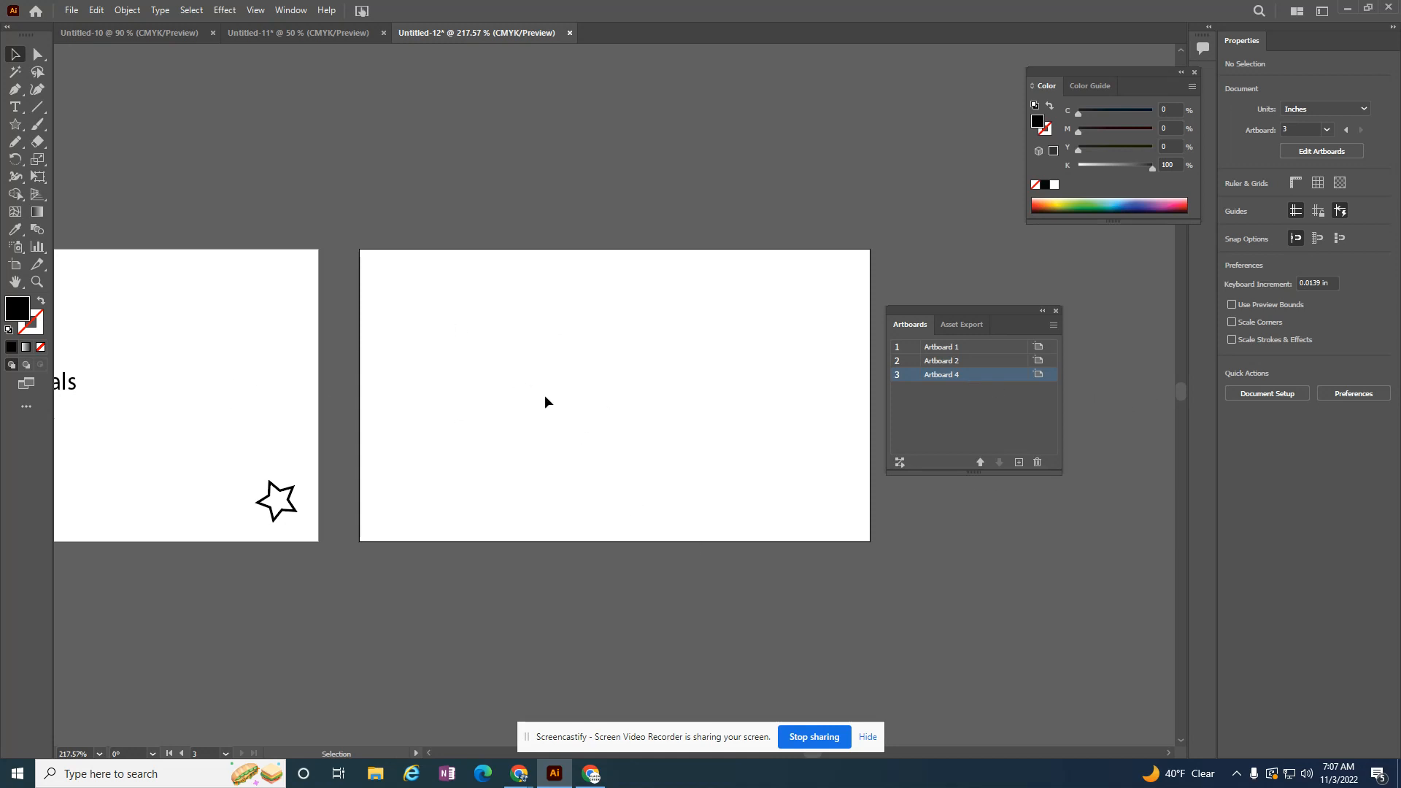
# Step: Rearrange all artboards in a grid by column with 2 rows and 0.2778 in spacing
pyautogui.click(903, 462)
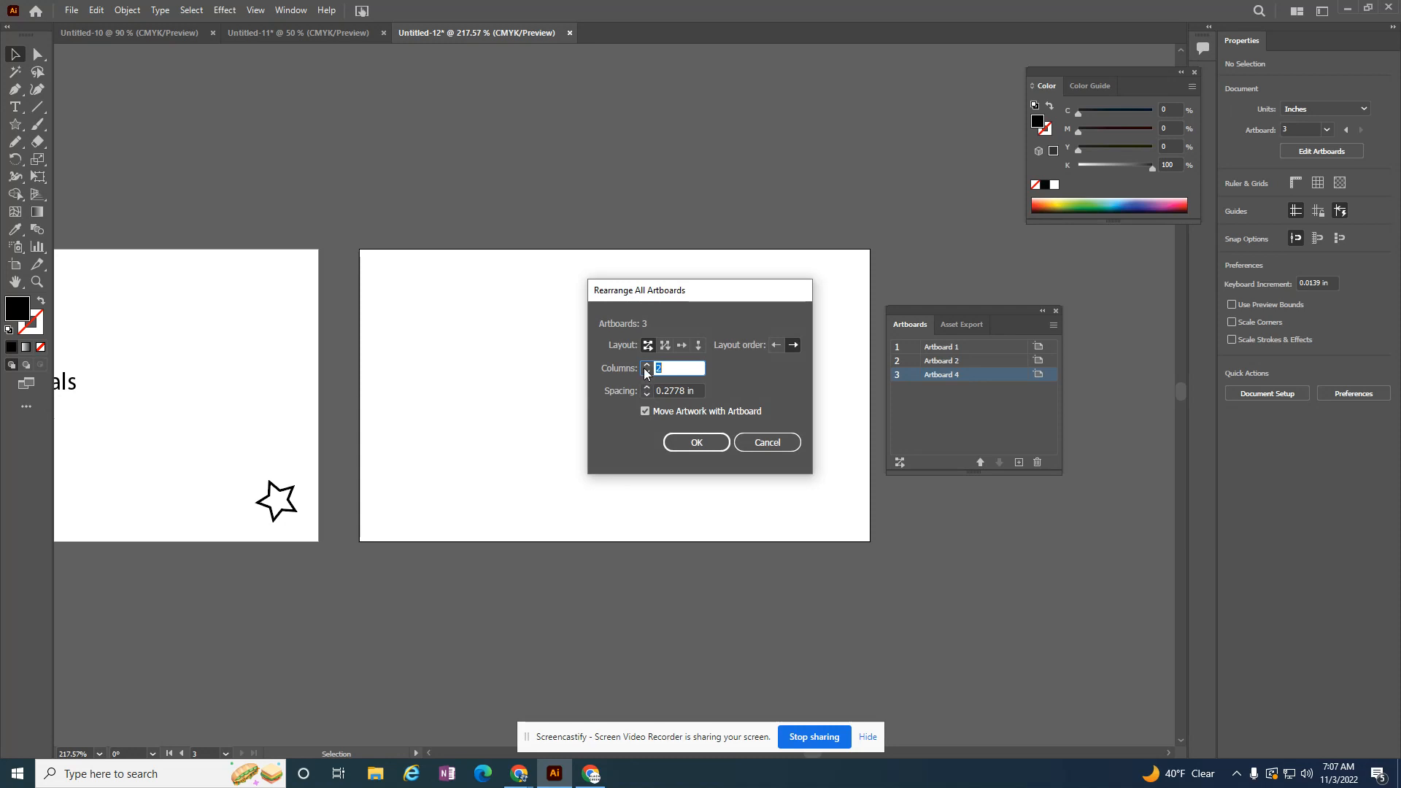
pyautogui.click(674, 446)
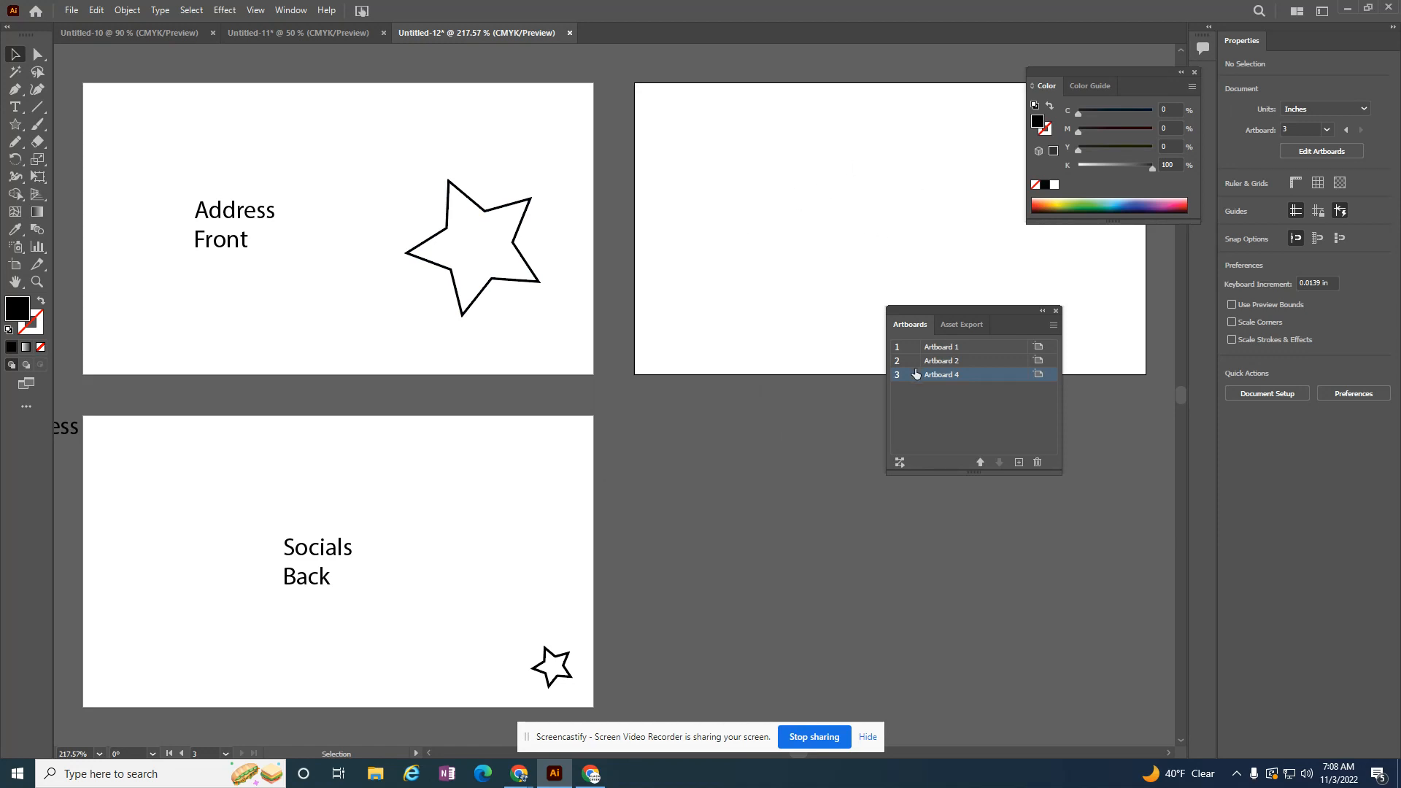
# Step: Rename the new third artboard "bonus"
pyautogui.doubleClick(940, 377)
pyautogui.write('bonus')
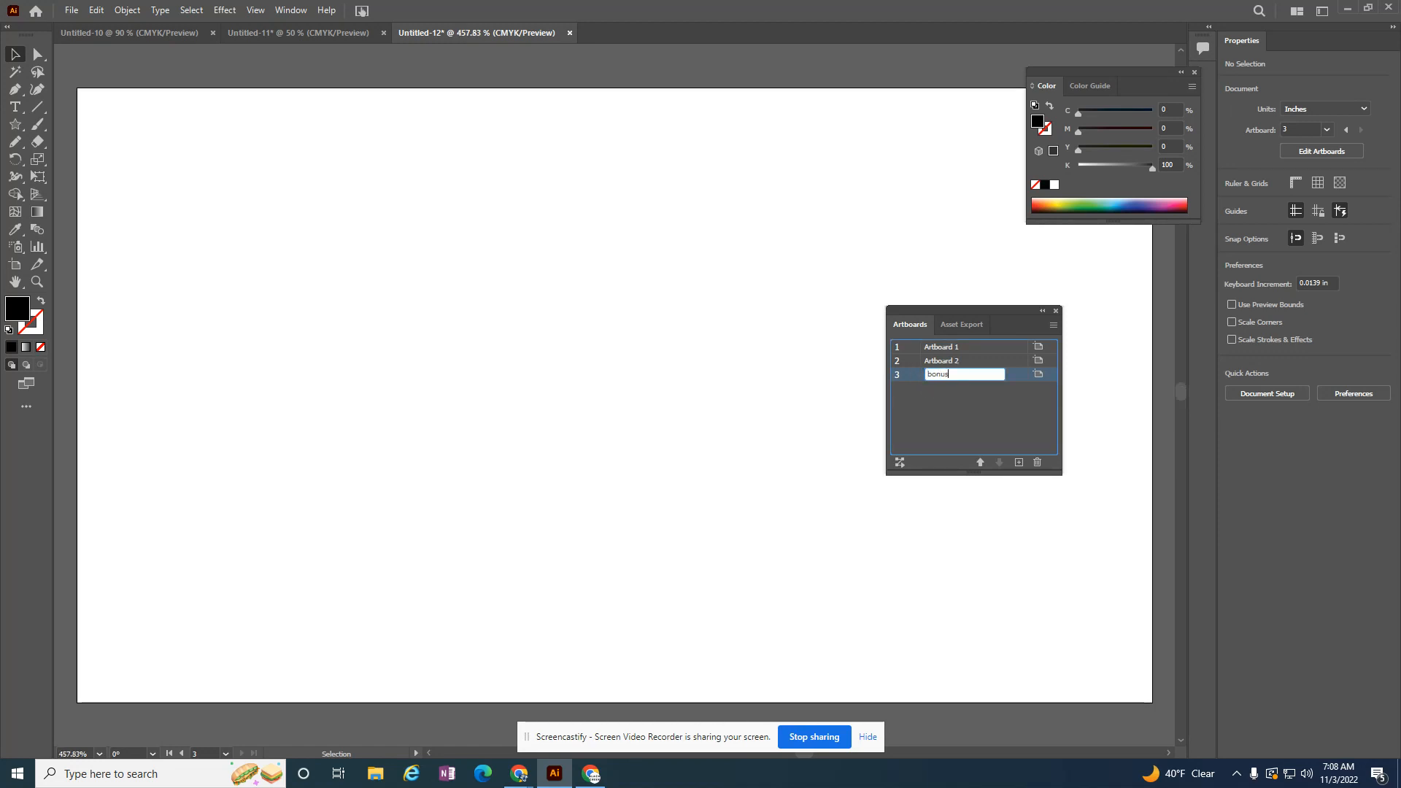
pyautogui.press('Return')
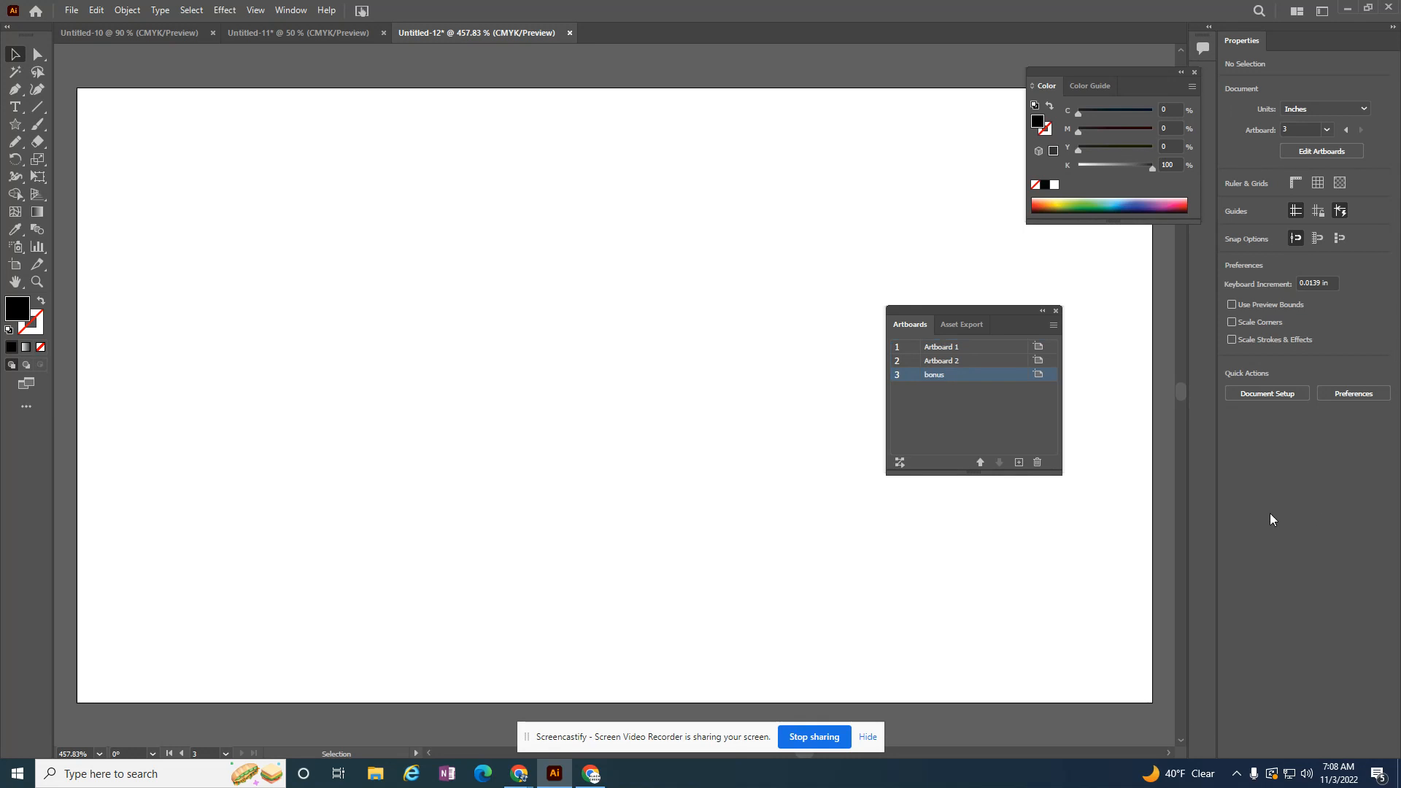
# Step: Reapply the two-row artboard arrangement to bring all artboards into view and make the first artboard active
pyautogui.click(902, 463)
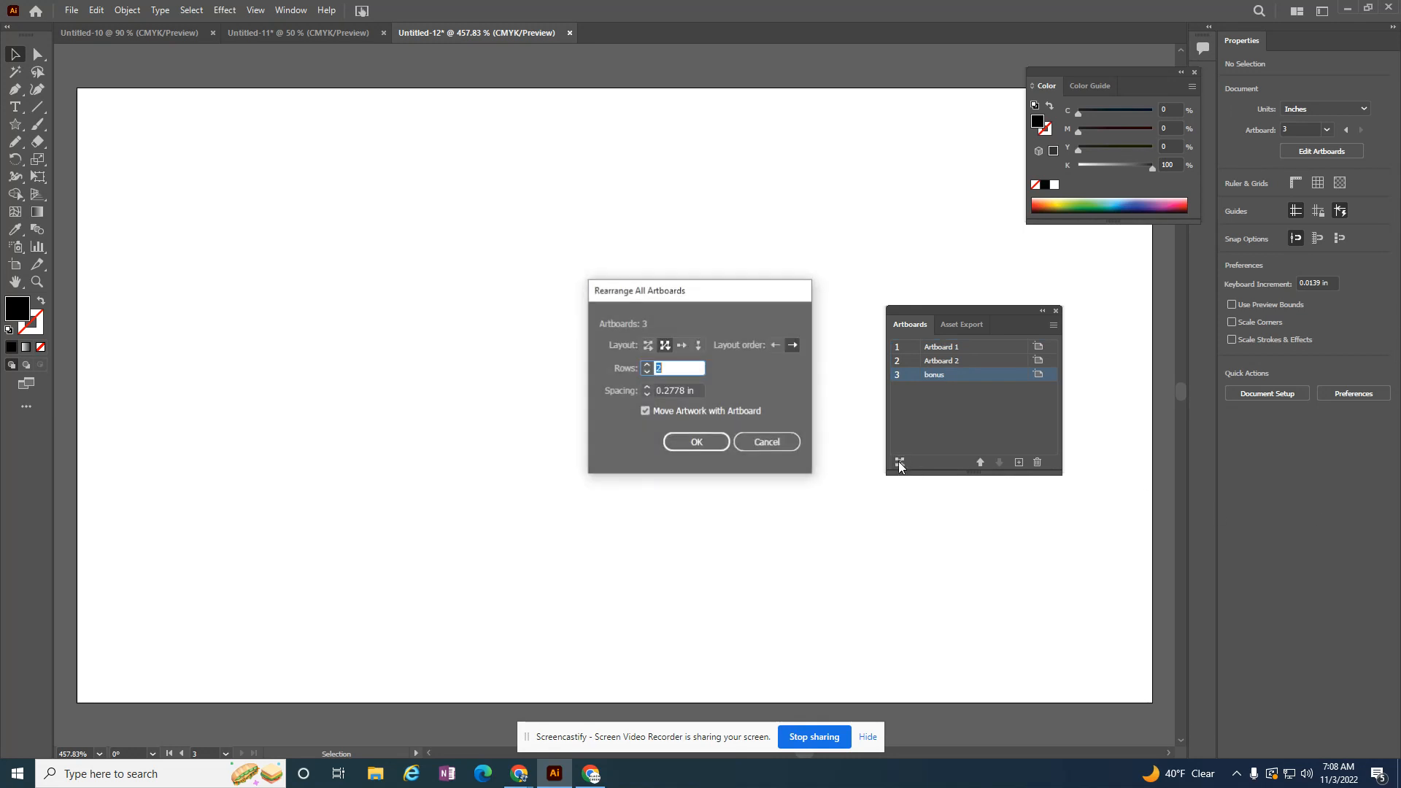
pyautogui.click(708, 443)
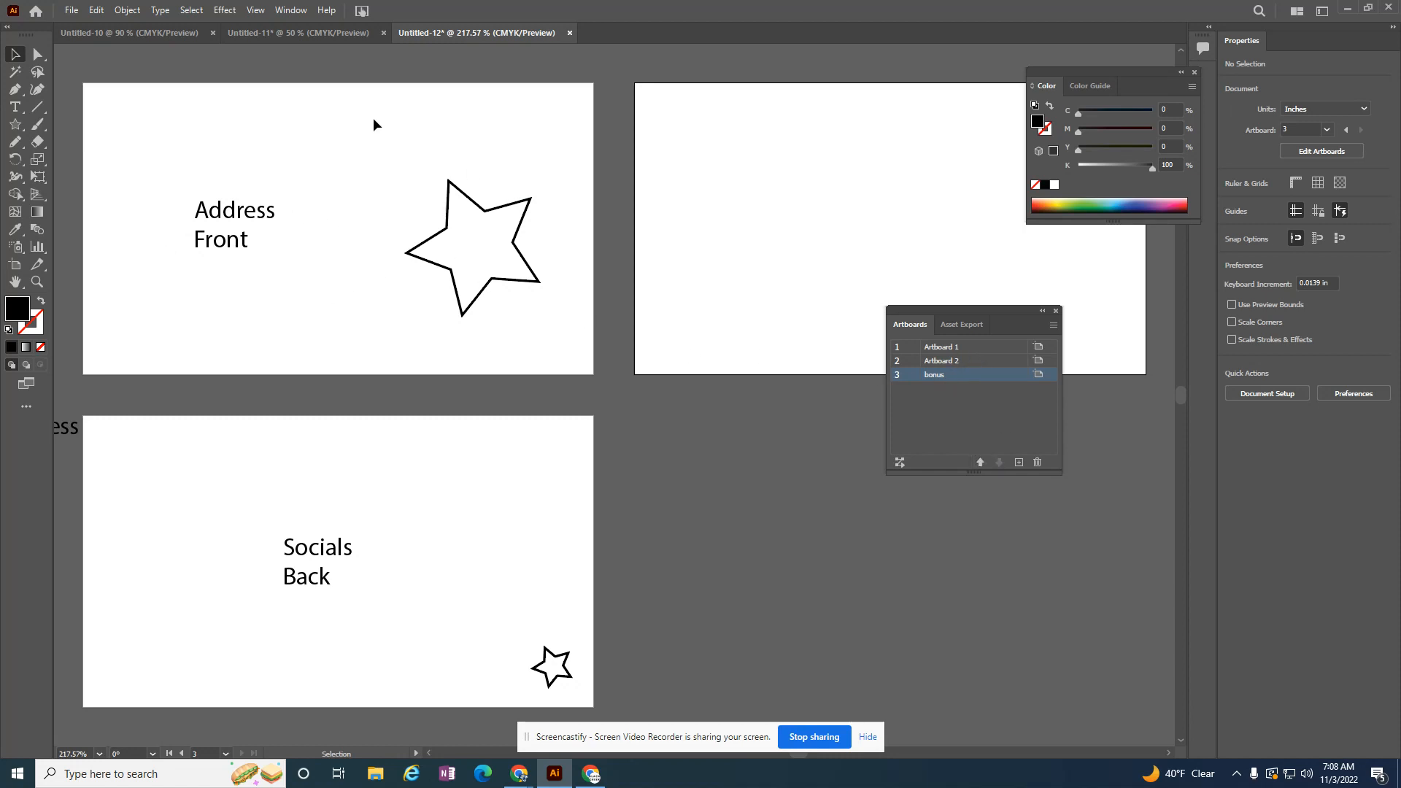
pyautogui.click(945, 349)
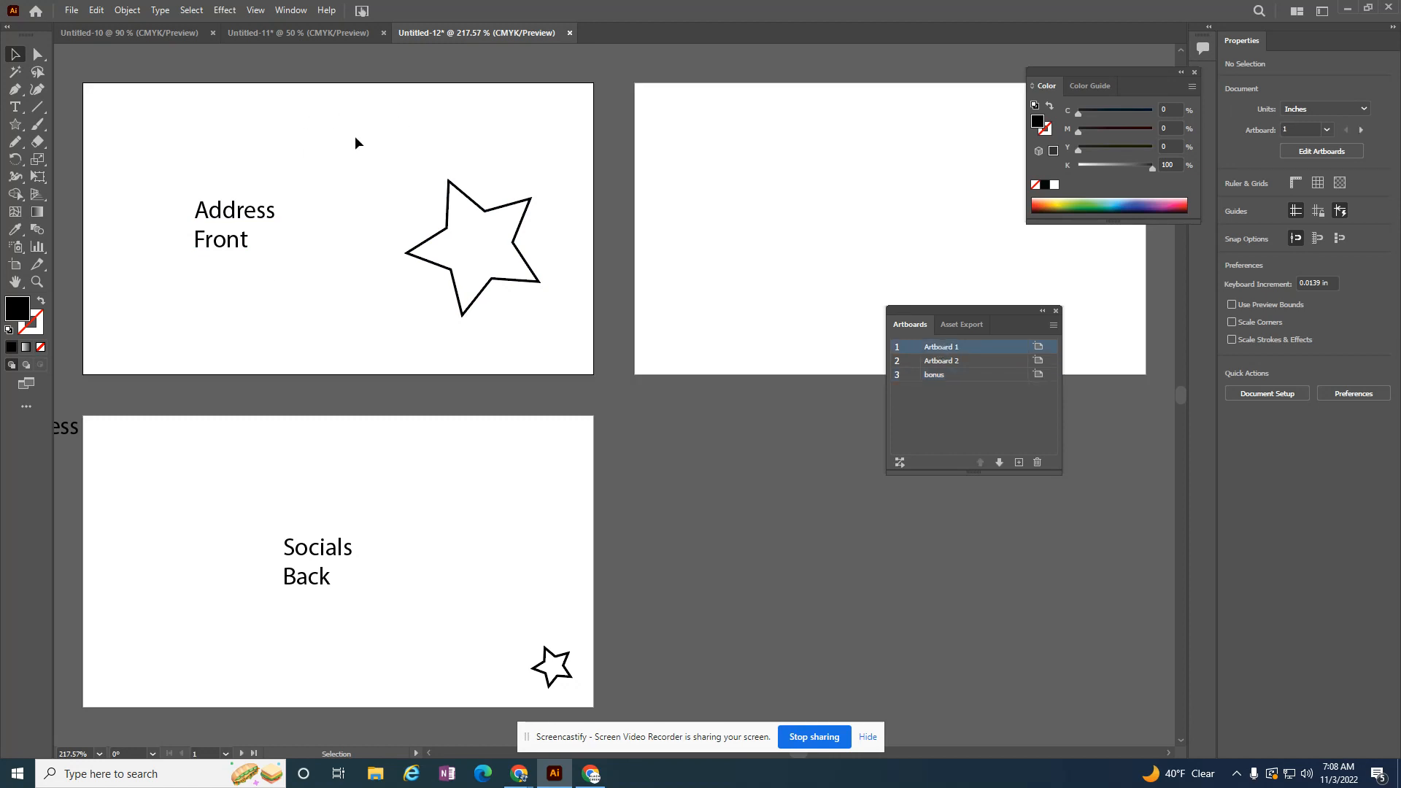
# Step: Duplicate the first artboard with its Address Front artwork and rearrange all artboards into the two-row grid
pyautogui.click(1053, 325)
pyautogui.click(1085, 348)
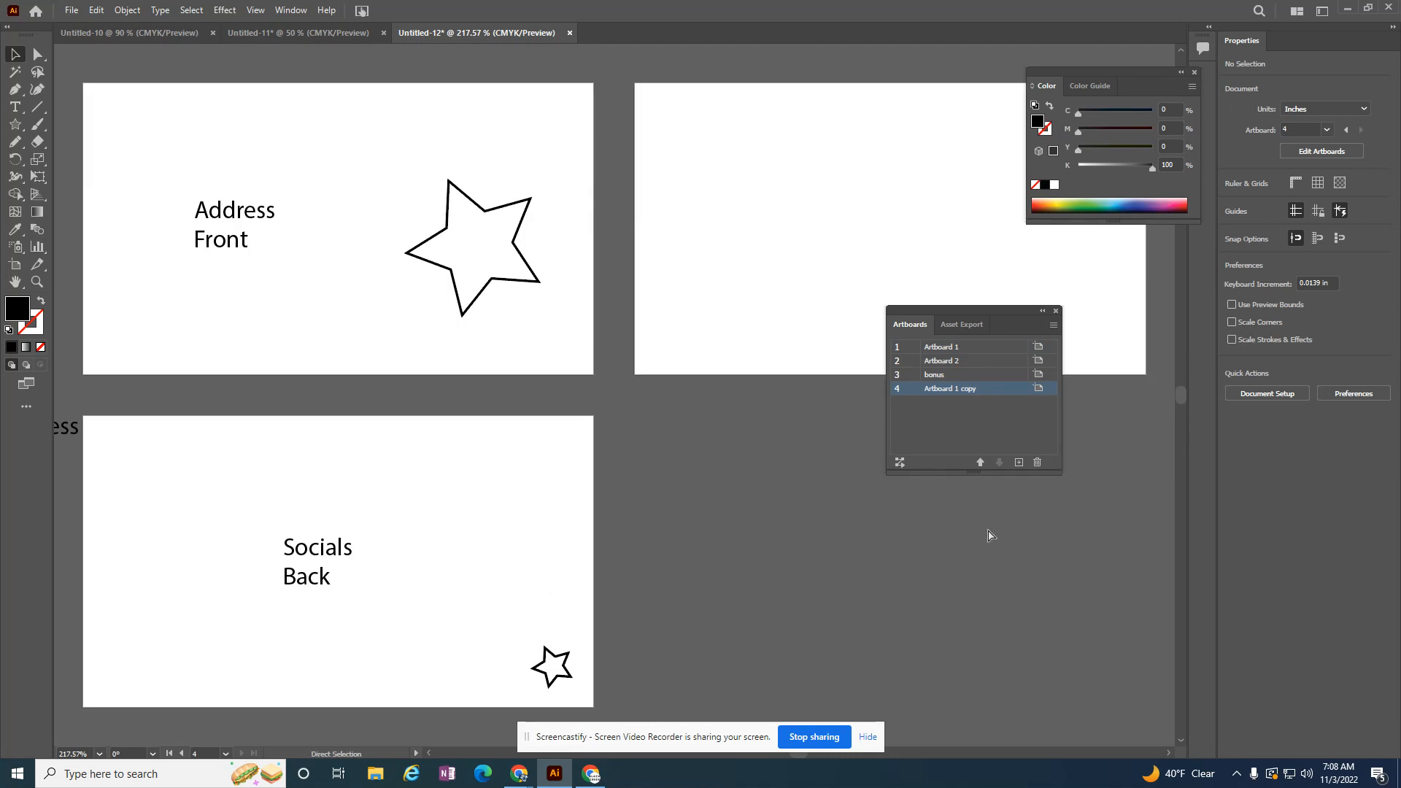
pyautogui.hotkey('ctrl', '-')
pyautogui.hotkey('ctrl', '-')
pyautogui.hotkey('ctrl', '-')
pyautogui.hotkey('ctrl', '-')
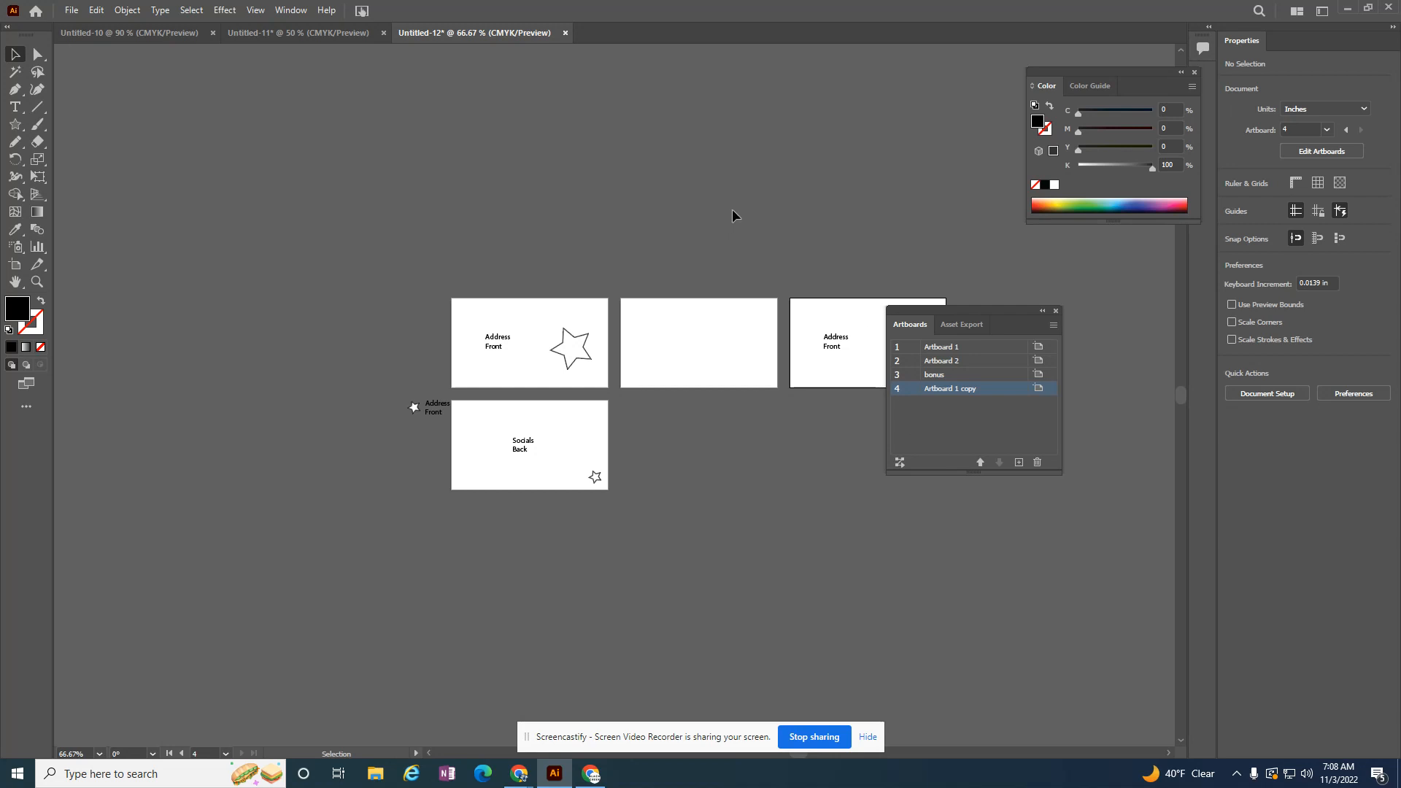
pyautogui.click(899, 463)
pyautogui.click(691, 447)
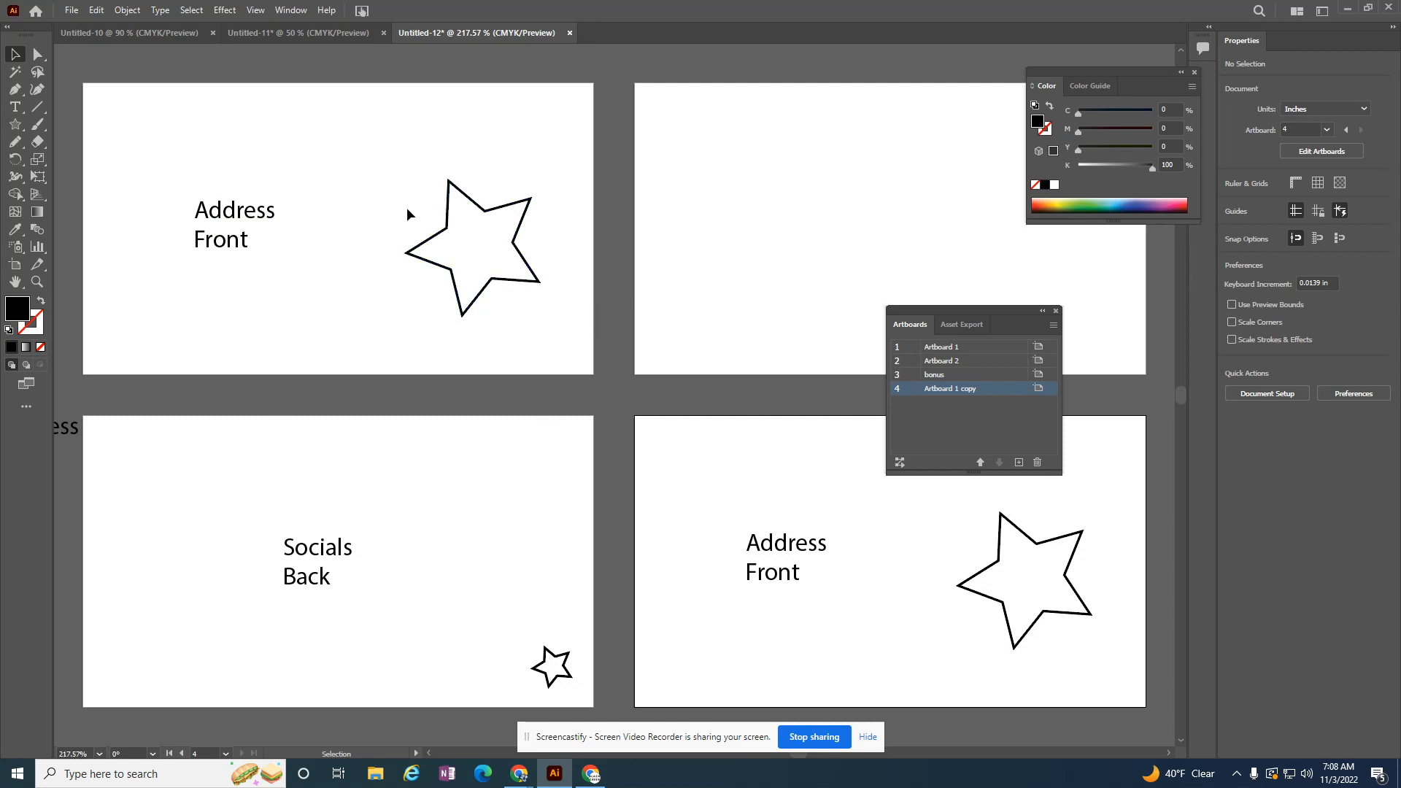
# Step: Save the document as artboard.ai in the Downloads folder in Illustrator 2020 format with the default options
pyautogui.click(72, 11)
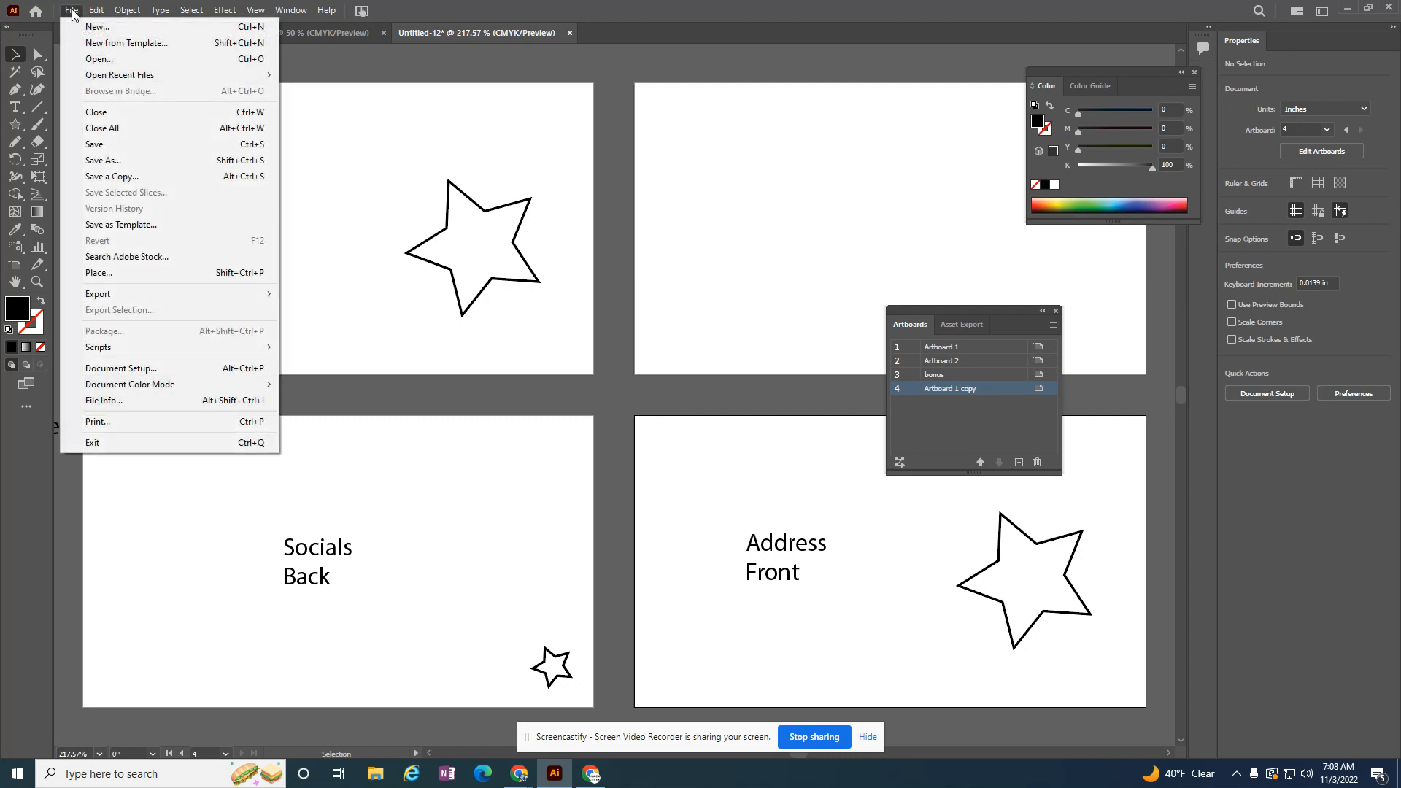
pyautogui.click(103, 160)
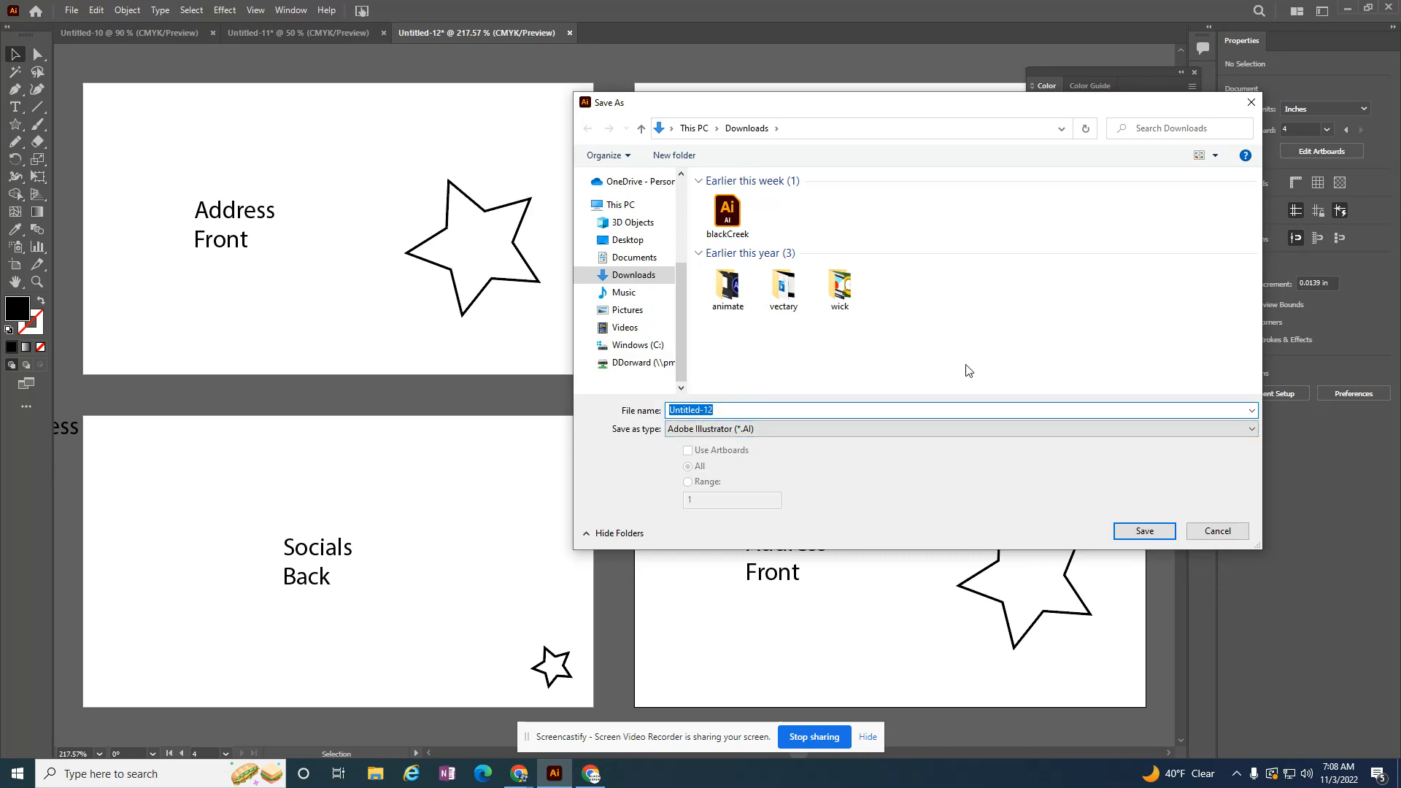
pyautogui.write('artboard')
pyautogui.press('Return')
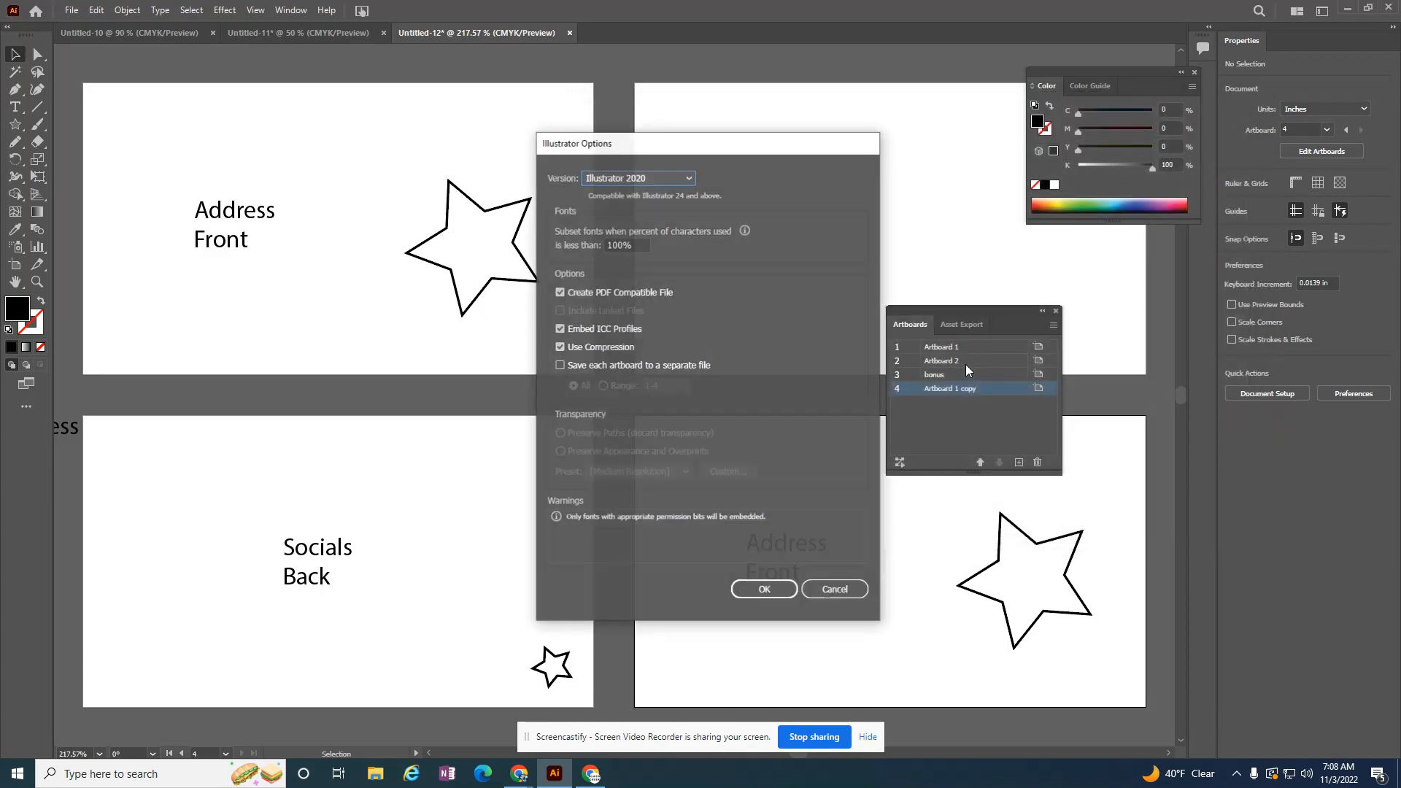
pyautogui.click(763, 588)
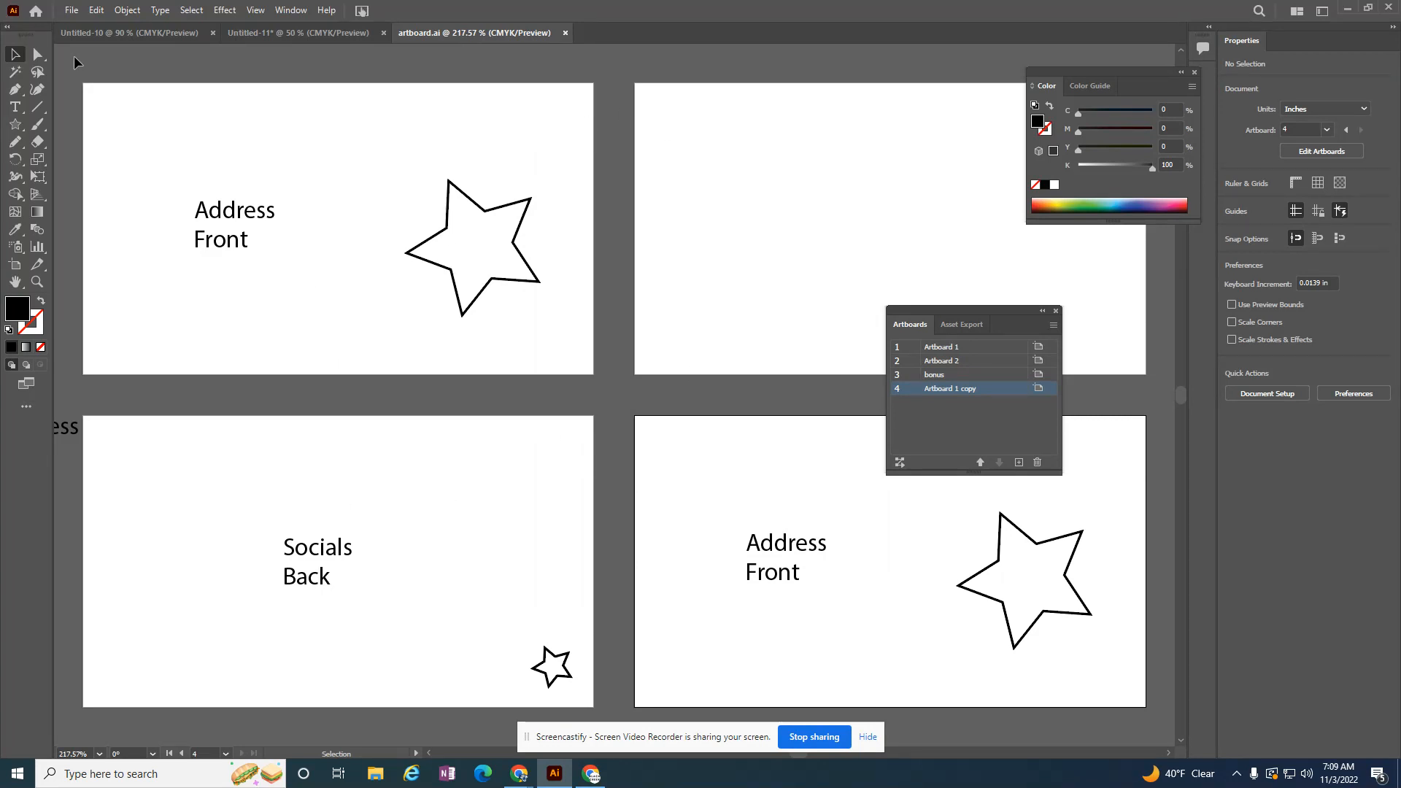
pyautogui.click(71, 11)
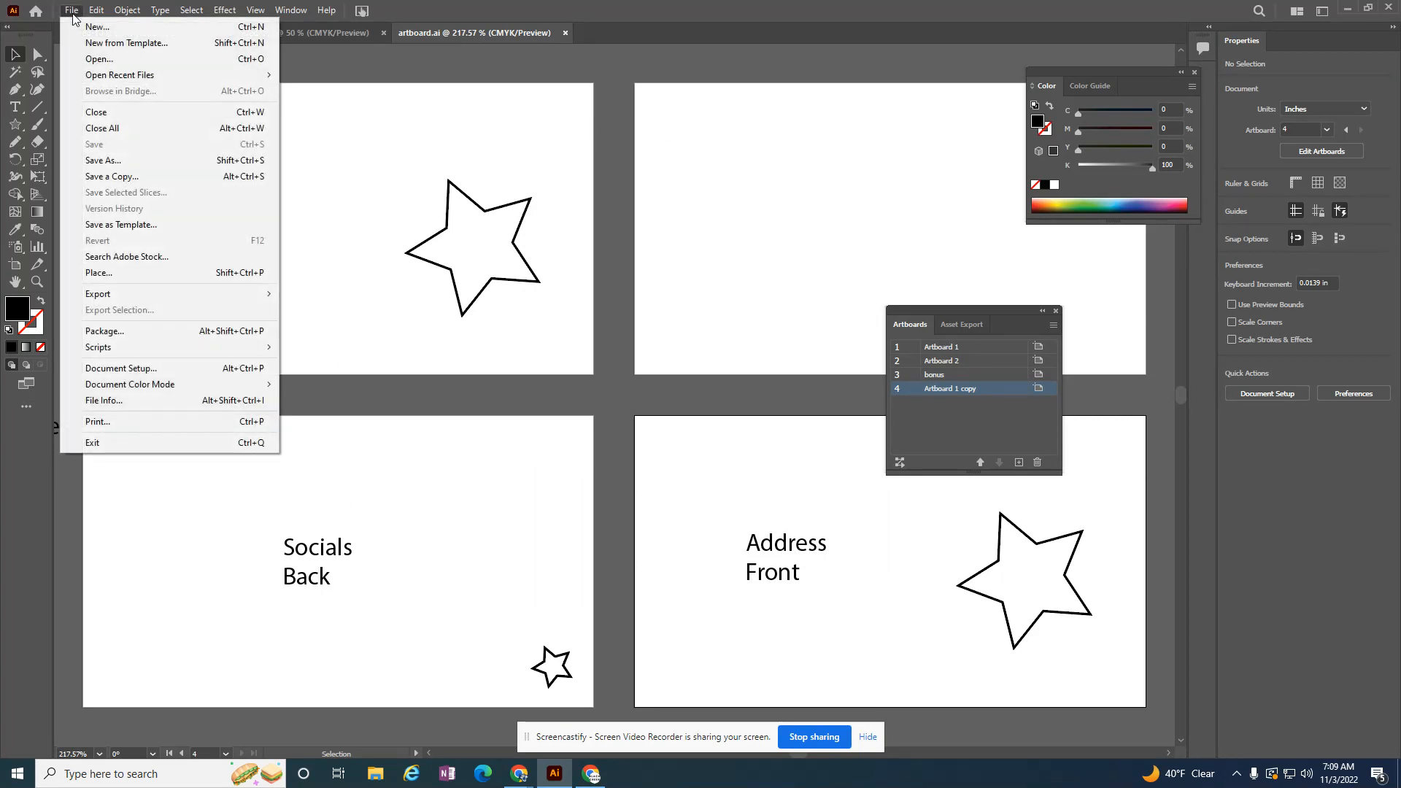
pyautogui.click(107, 163)
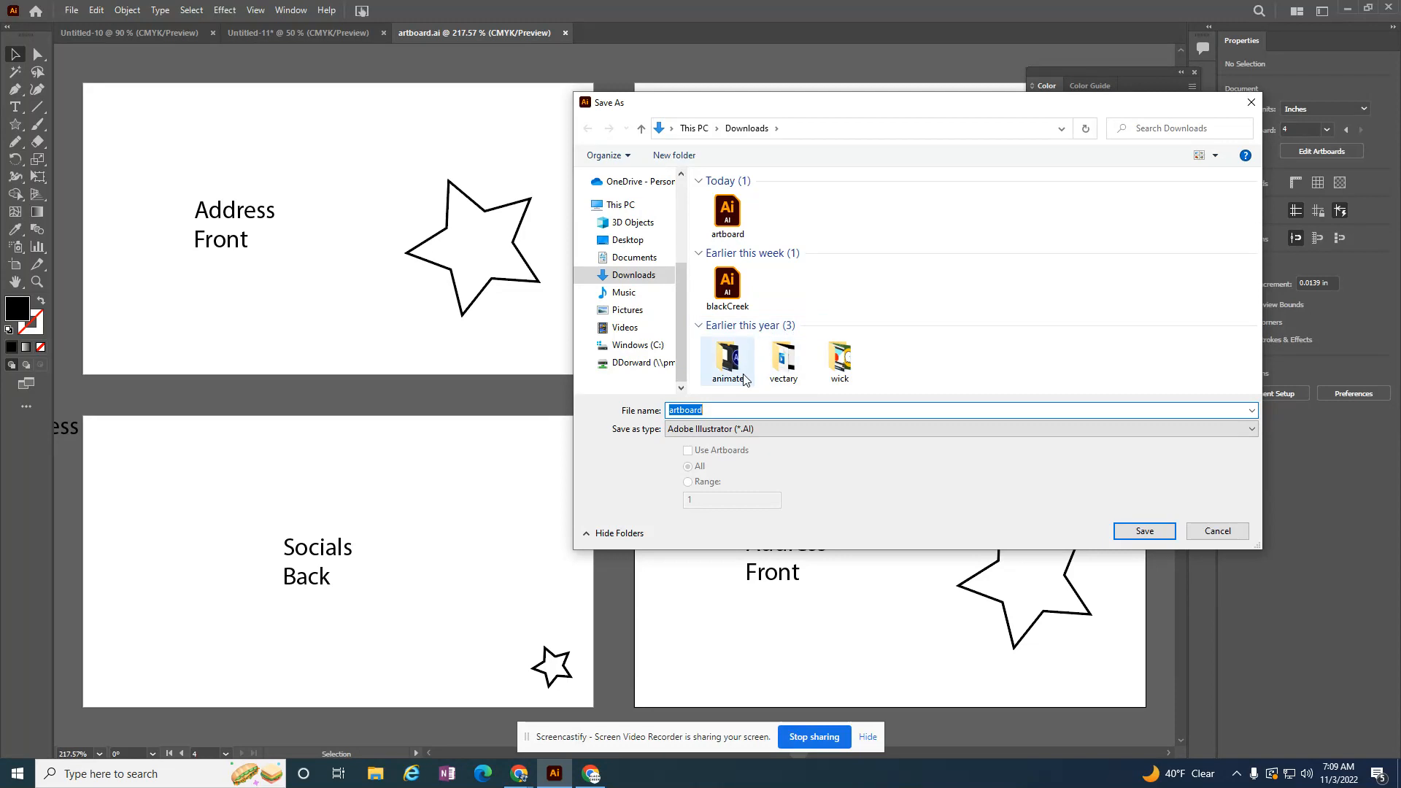
pyautogui.click(1217, 531)
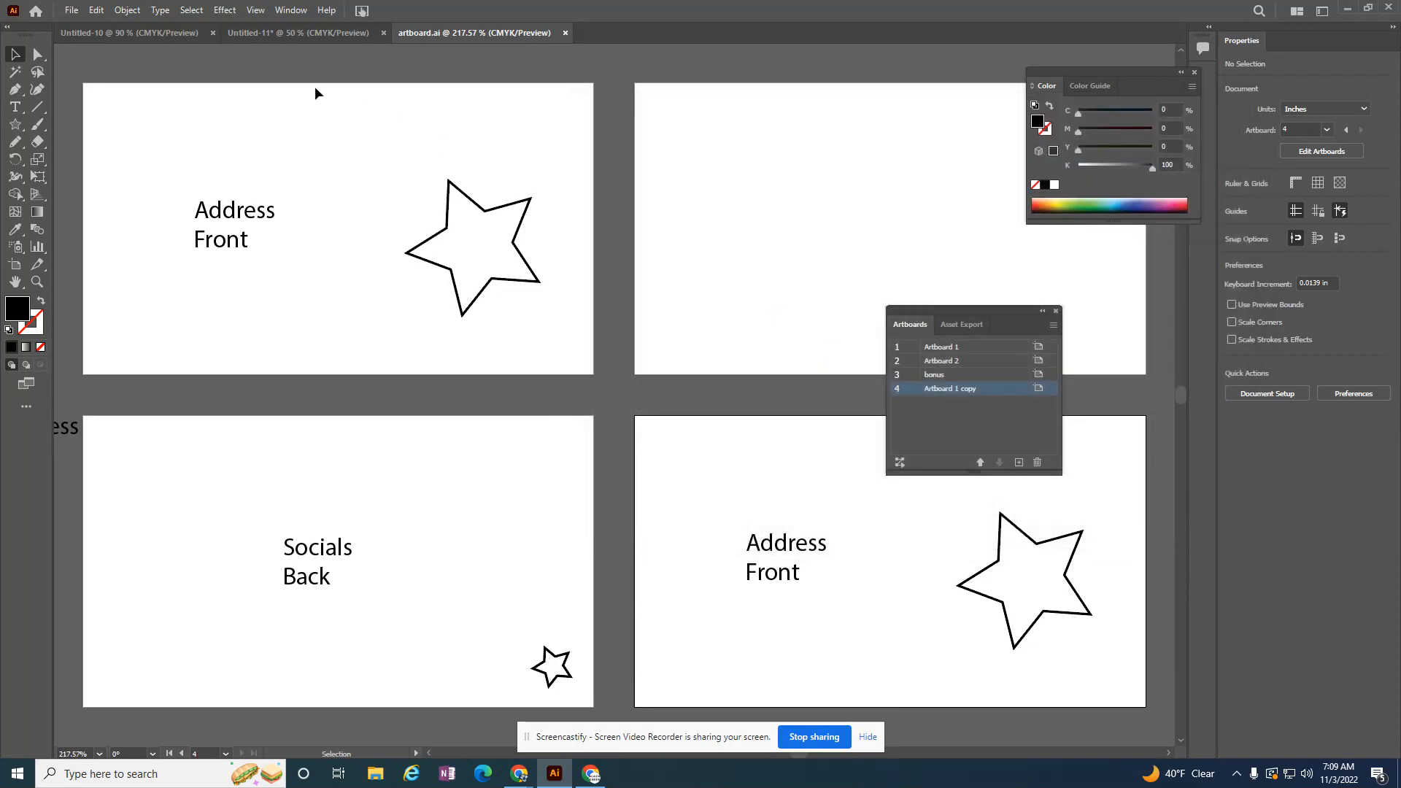
pyautogui.click(73, 10)
pyautogui.click(125, 161)
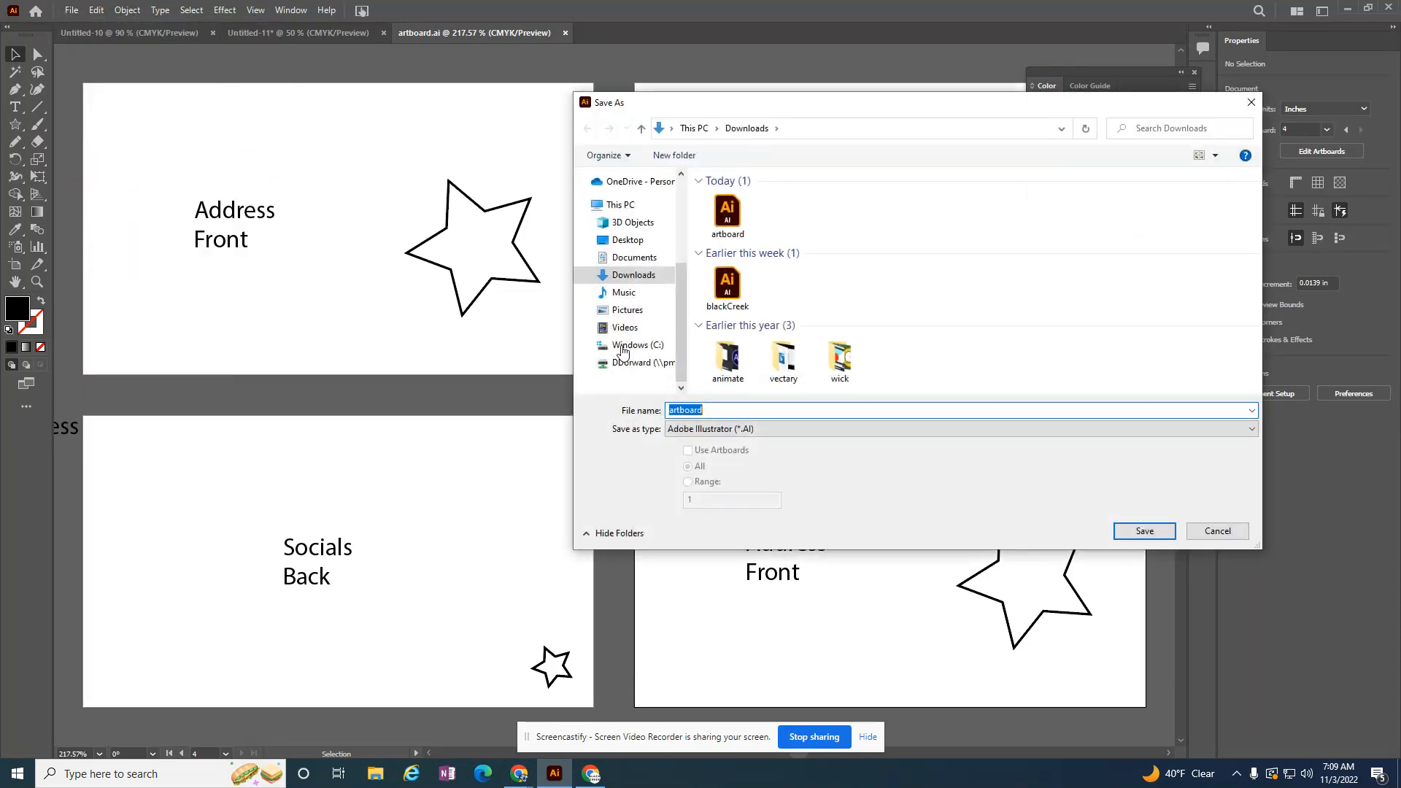
pyautogui.click(700, 430)
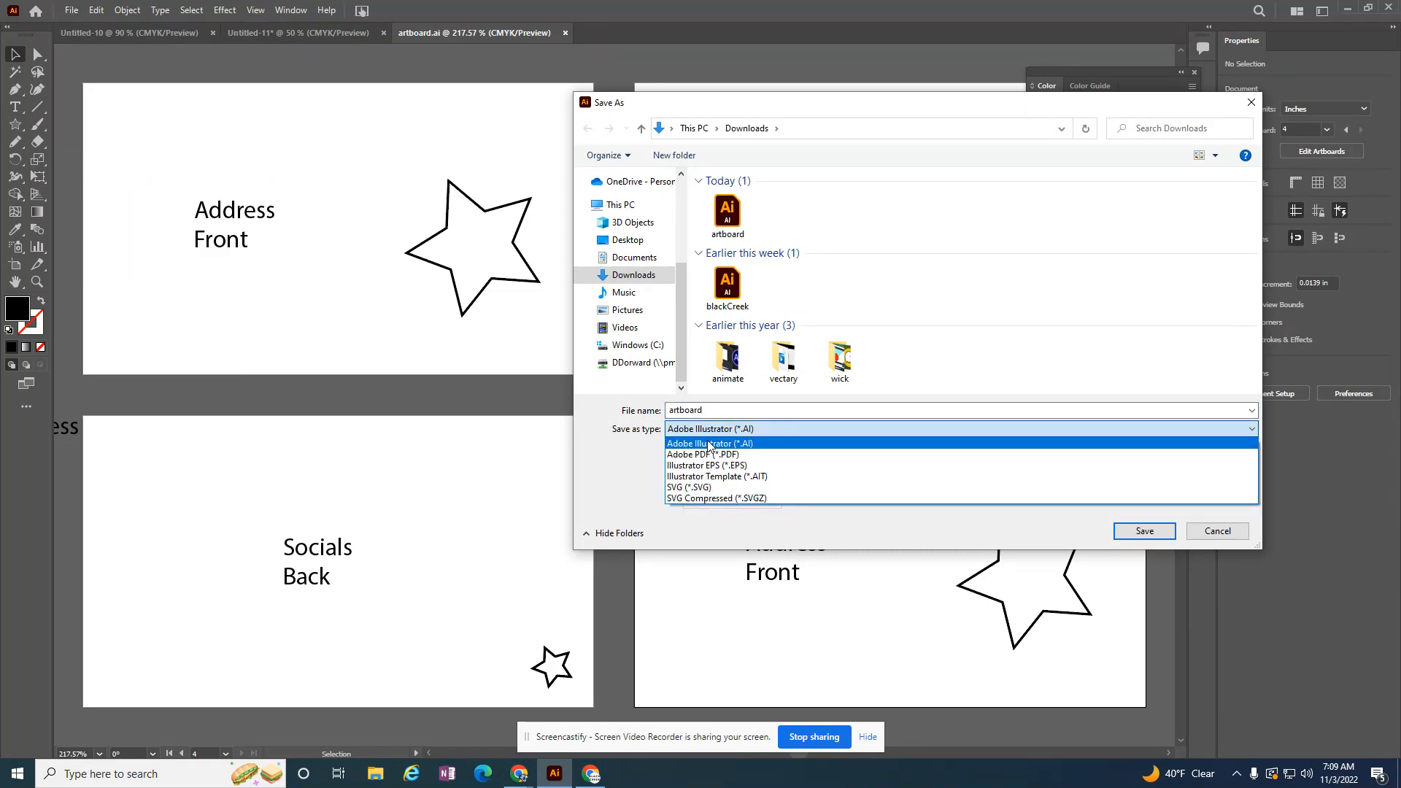
pyautogui.click(1224, 527)
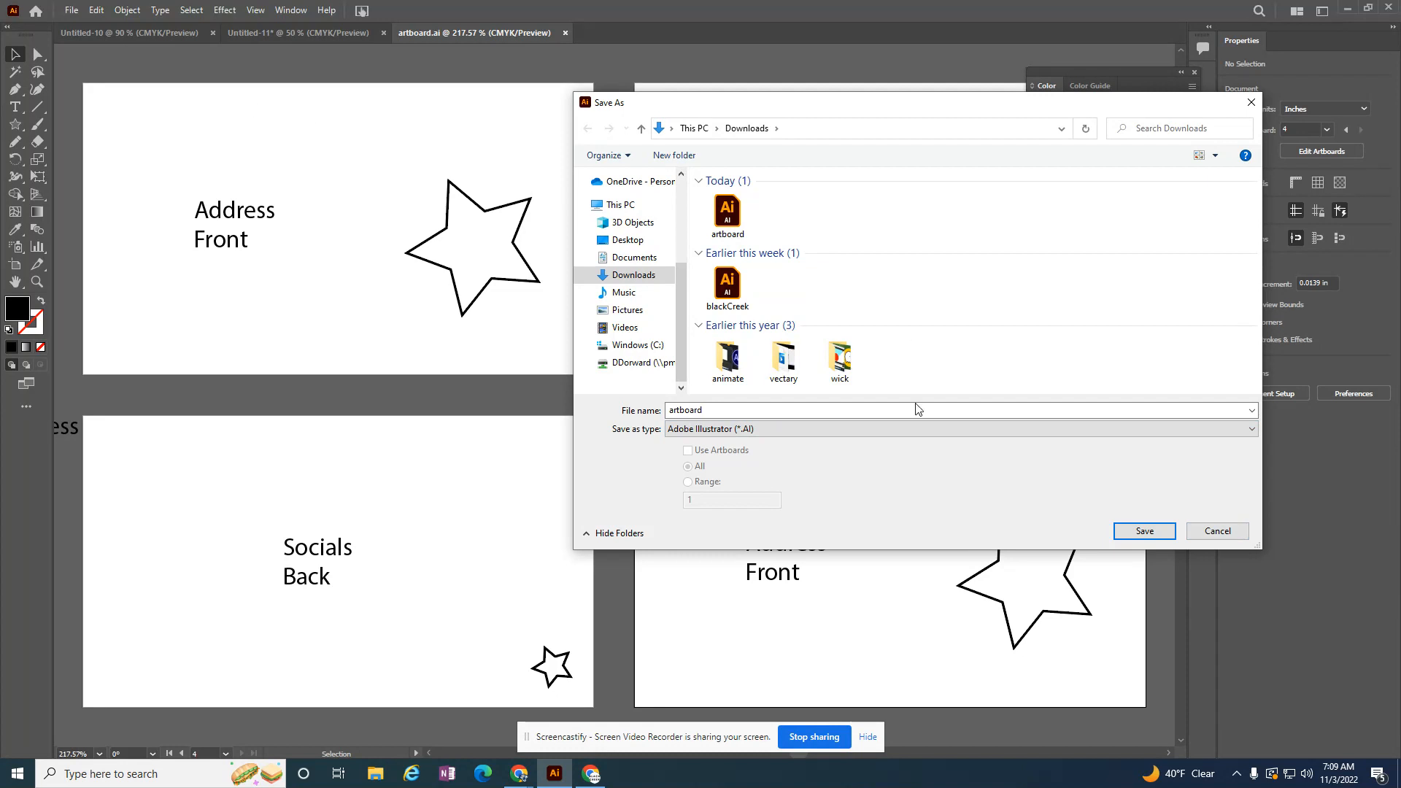
pyautogui.click(1231, 531)
# Step: Start an export of the document to Downloads as "artboard" with JPEG as the file format
pyautogui.click(73, 11)
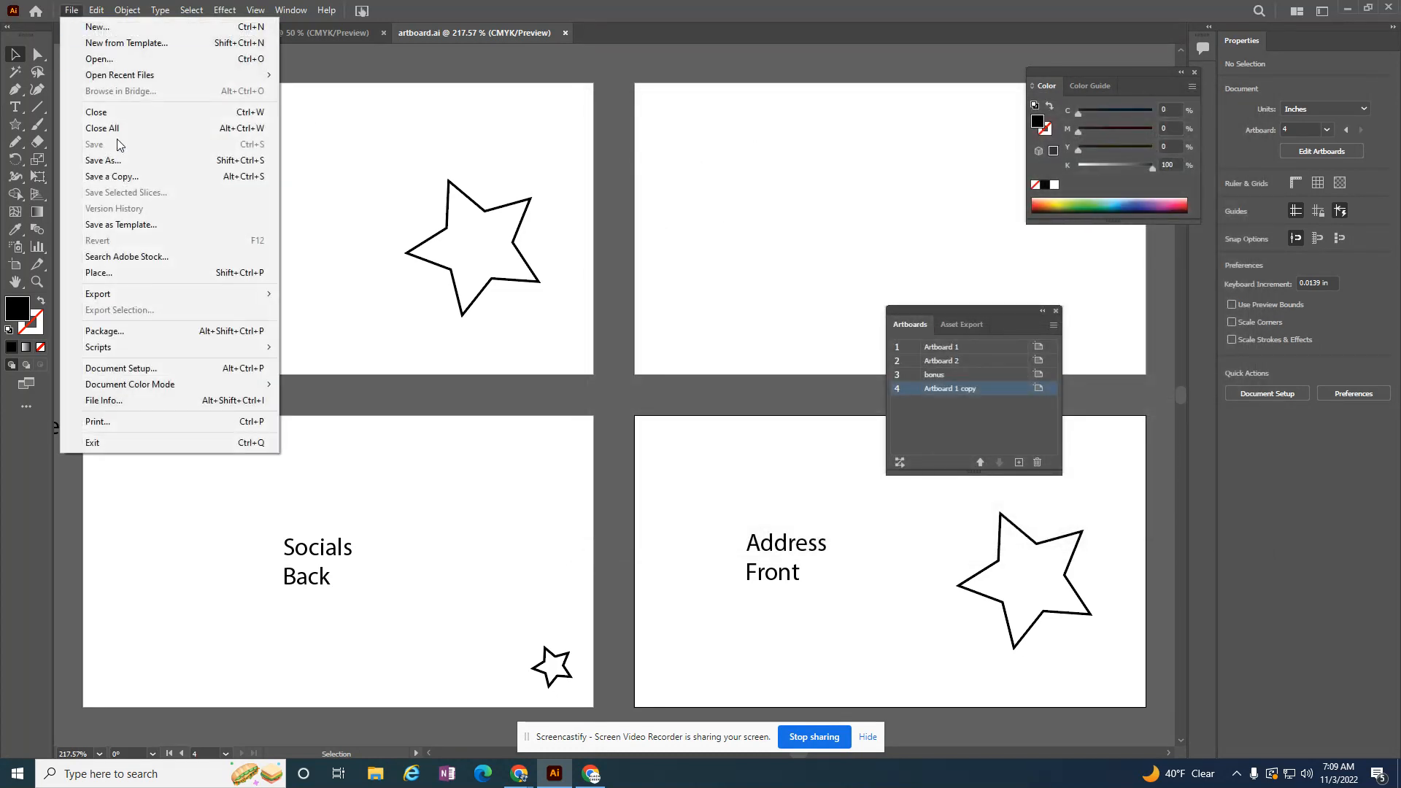
pyautogui.moveTo(155, 293)
pyautogui.click(321, 309)
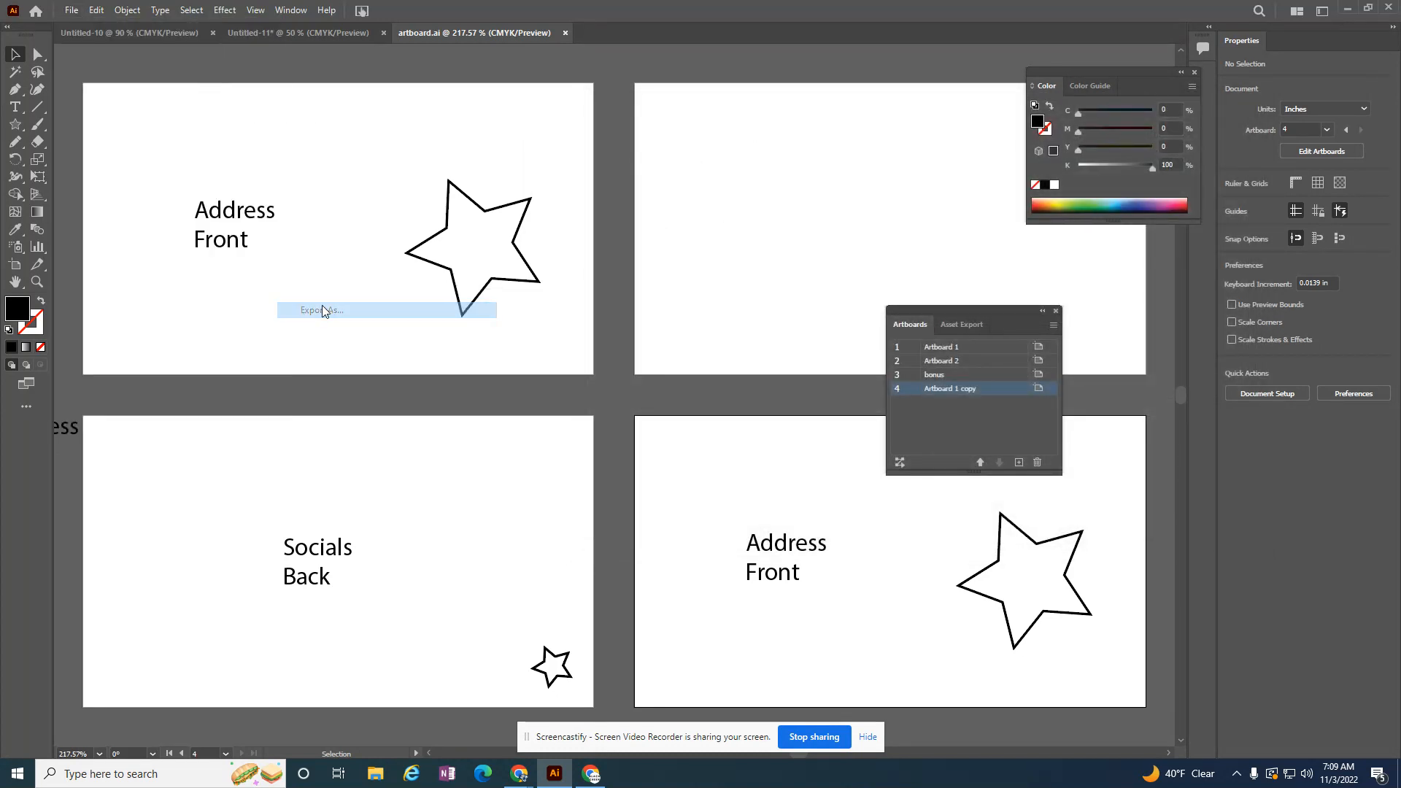
pyautogui.click(686, 430)
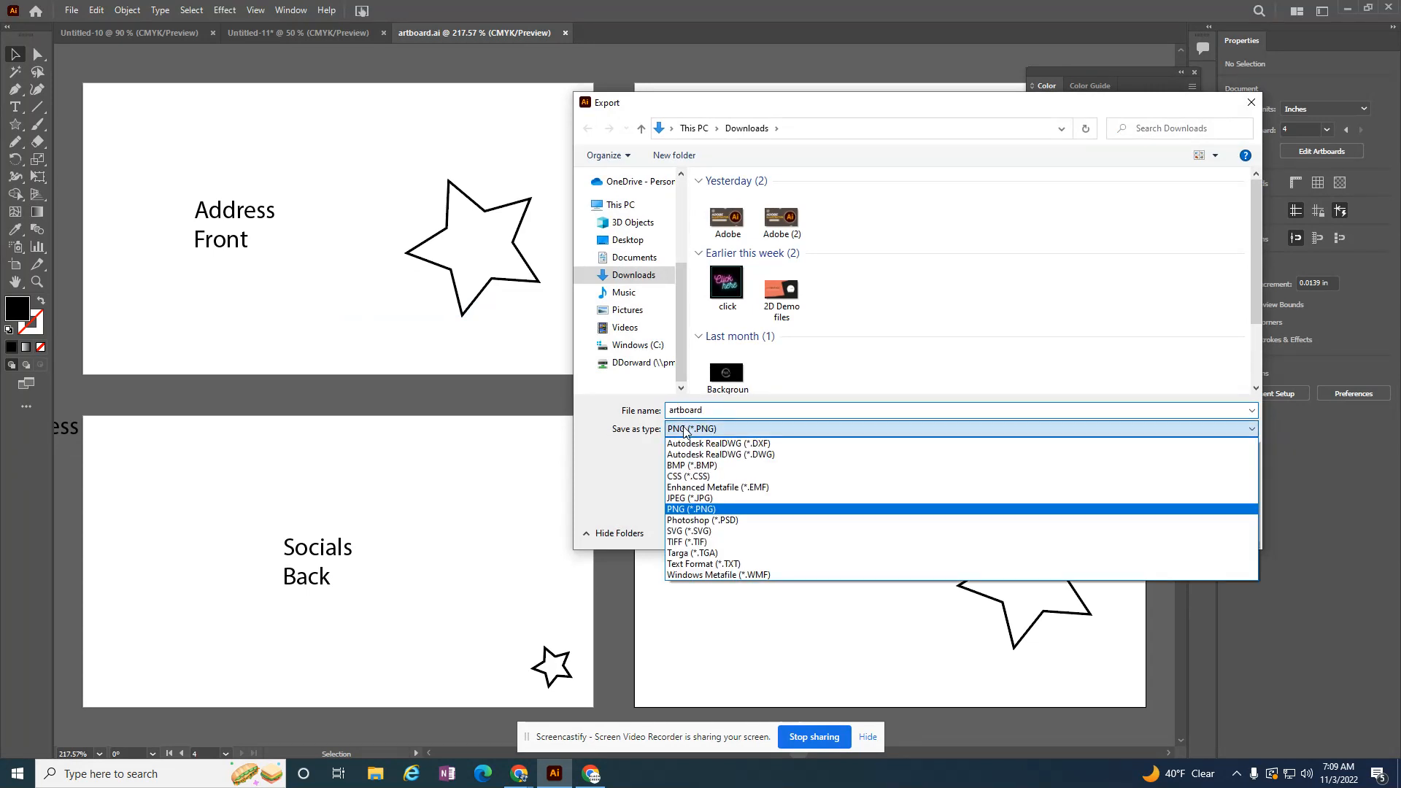
pyautogui.click(696, 499)
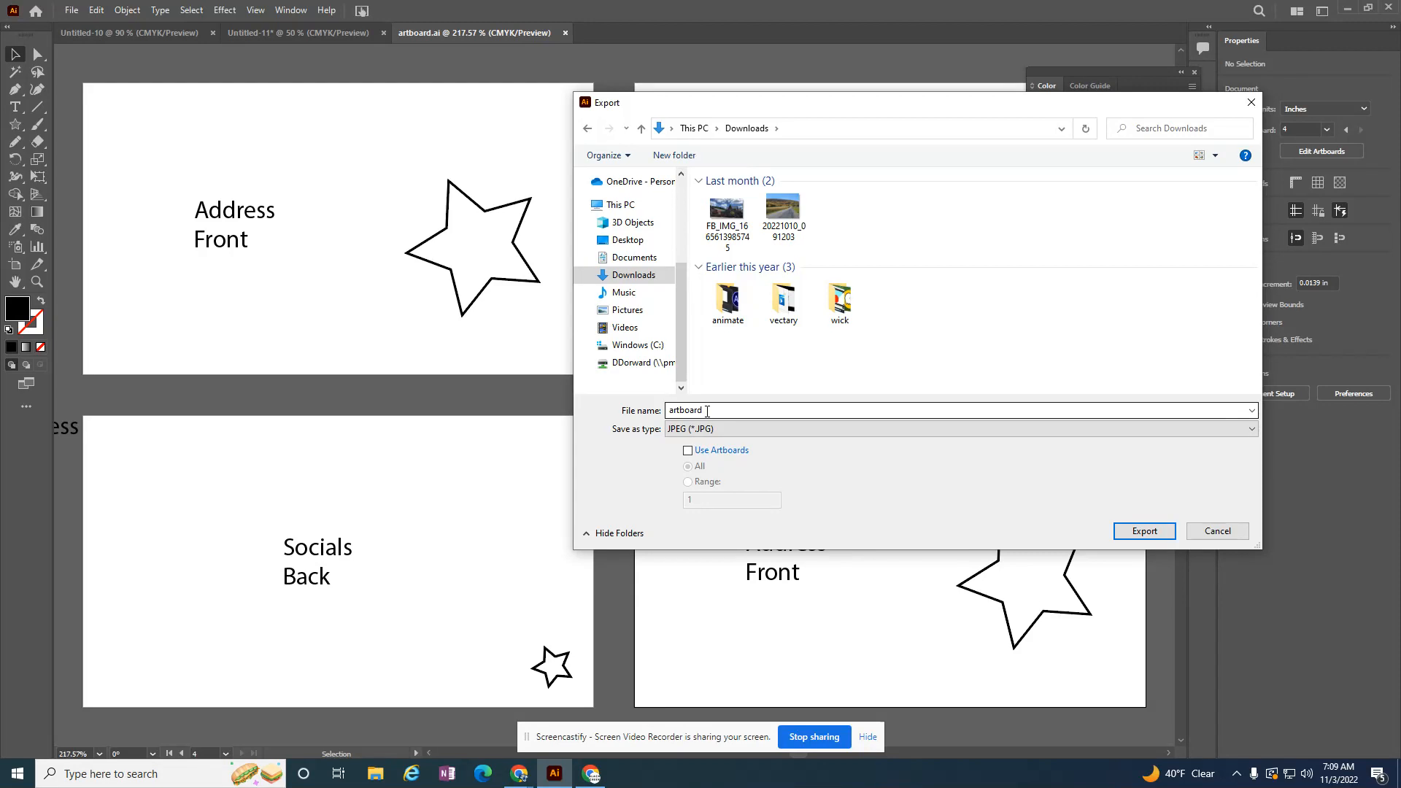
# Step: Limit the export to artboards 1-2 and export them as CMYK JPEGs at medium quality and 72 ppi
pyautogui.click(688, 453)
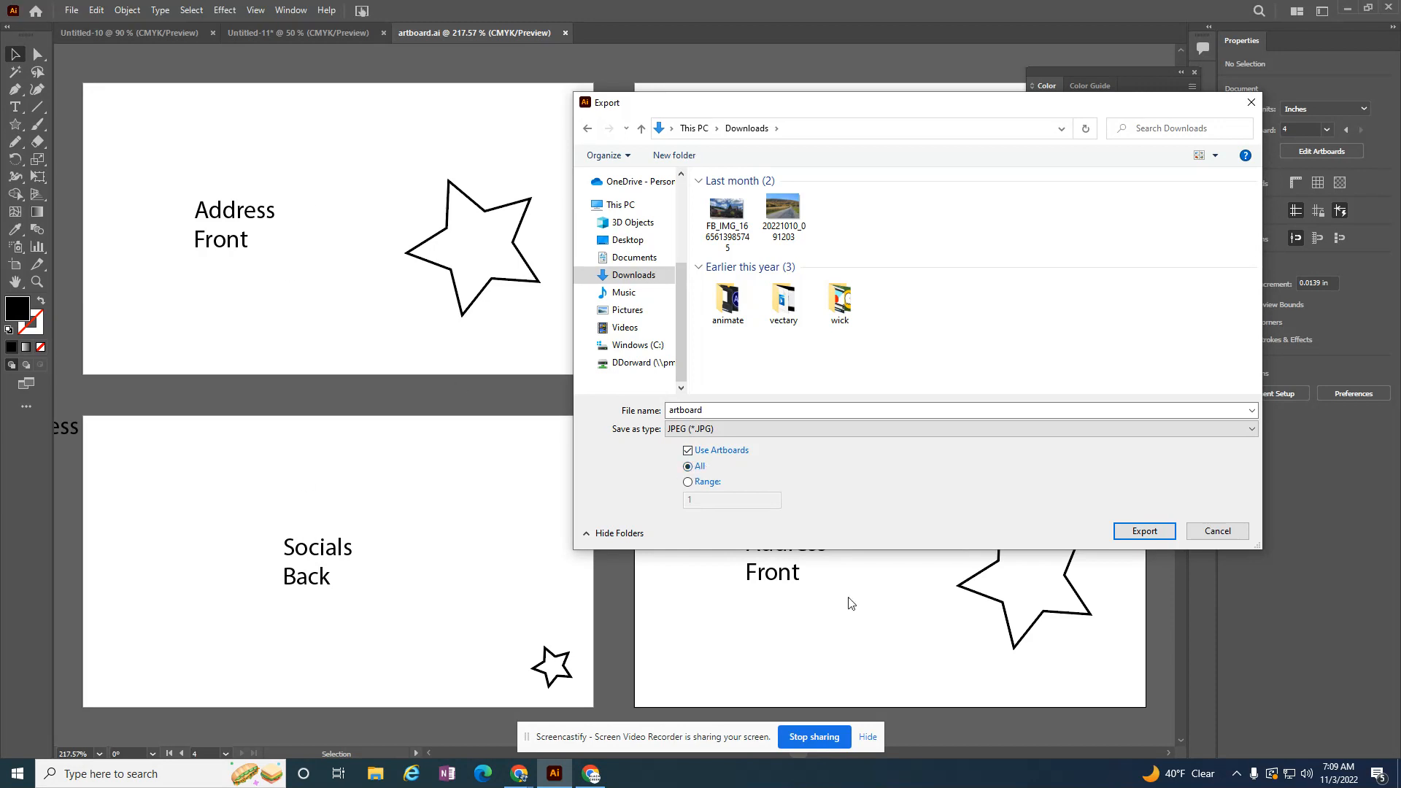
pyautogui.click(688, 483)
pyautogui.click(699, 503)
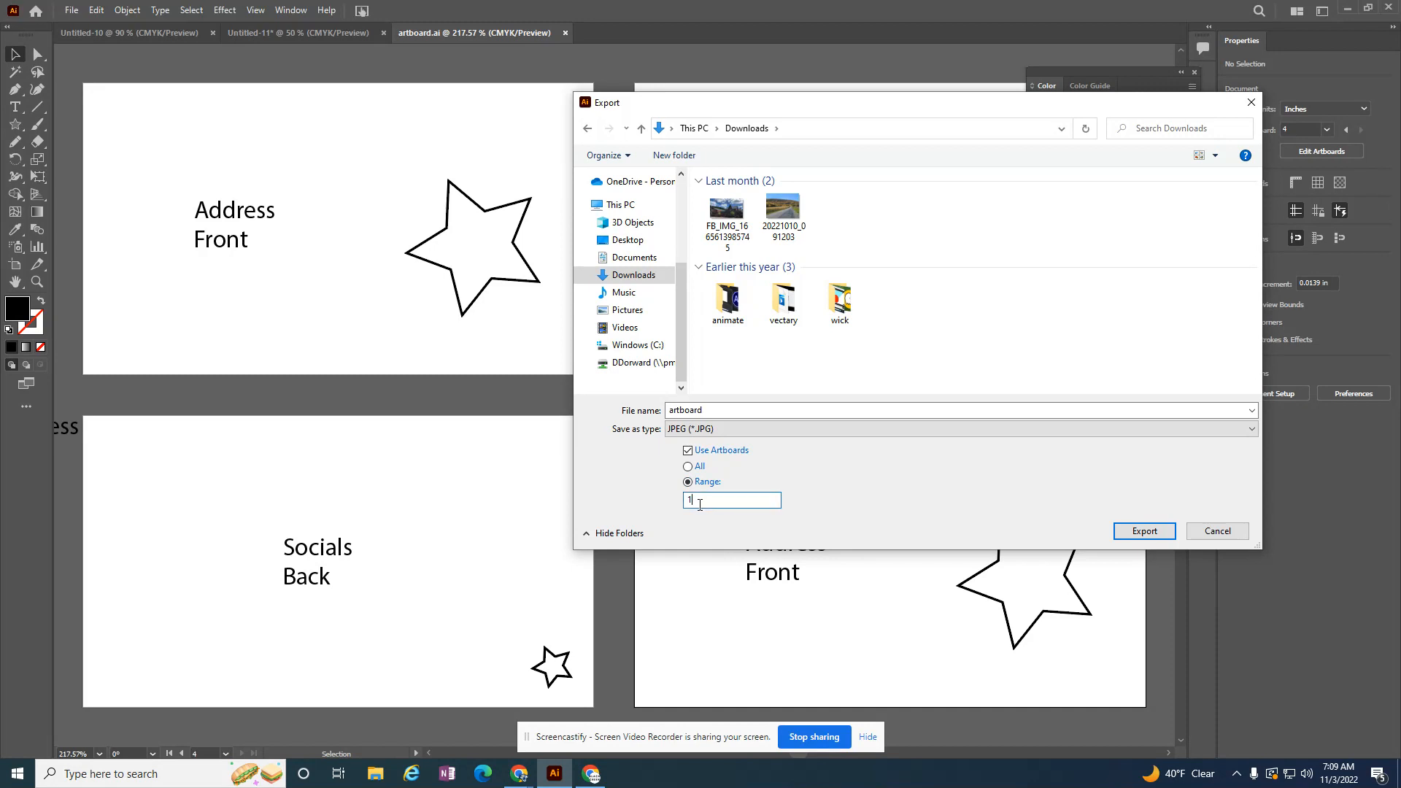
pyautogui.write('-2')
pyautogui.press('BackSpace')
pyautogui.press('BackSpace')
pyautogui.write('-2')
pyautogui.click(1137, 536)
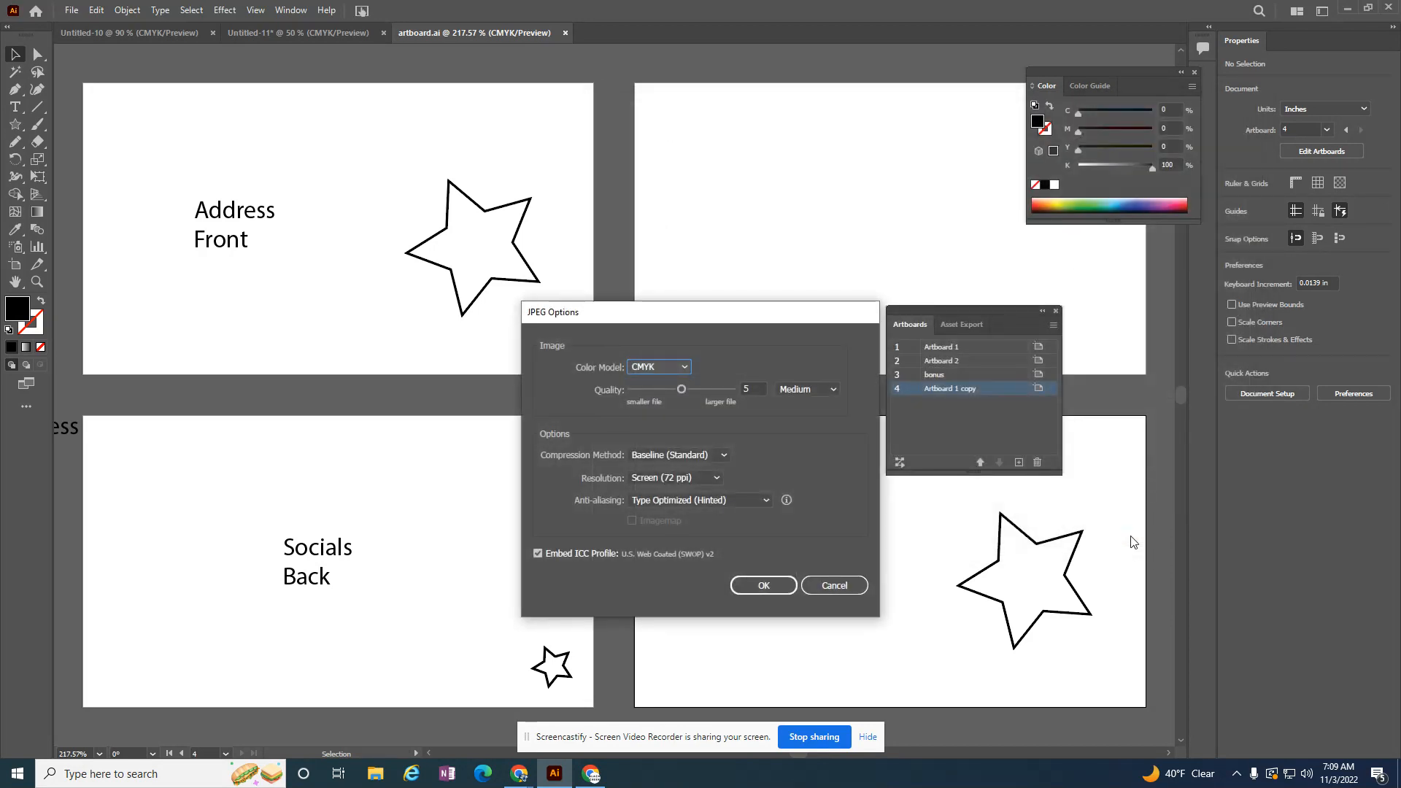
pyautogui.click(759, 584)
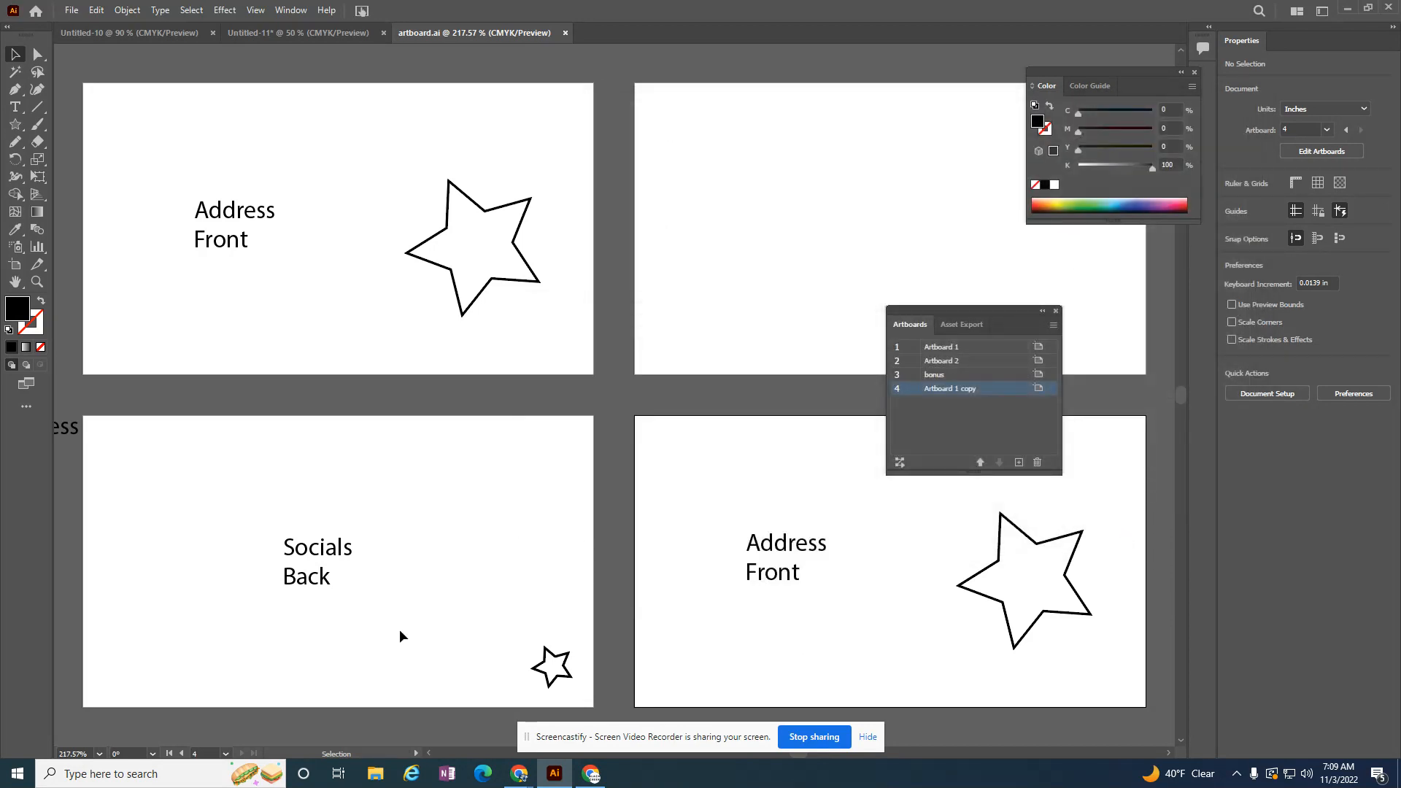
# Step: Switch to File Explorer, view the exported artboard images in the Downloads folder starting with artboard-01, and close the image viewer
pyautogui.click(375, 774)
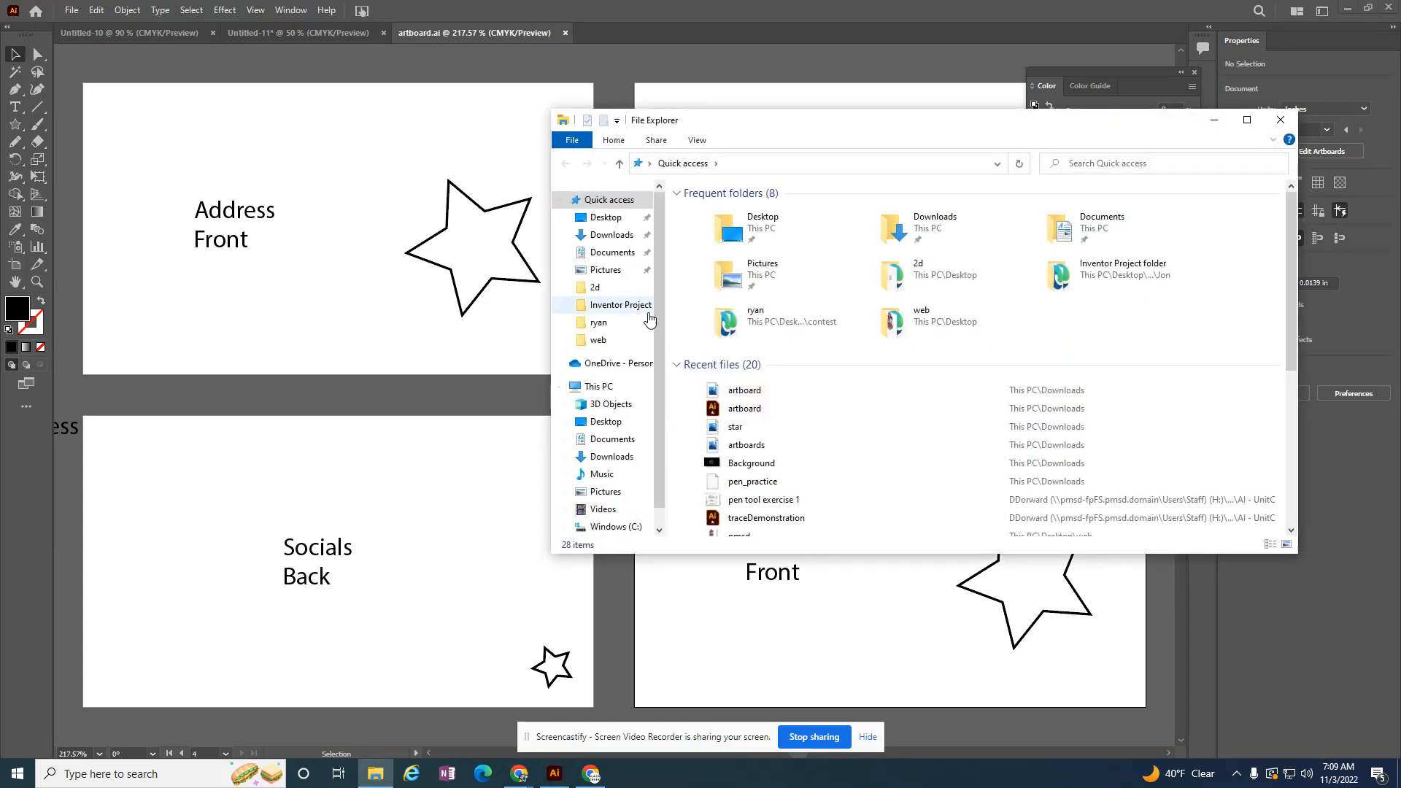
pyautogui.click(610, 237)
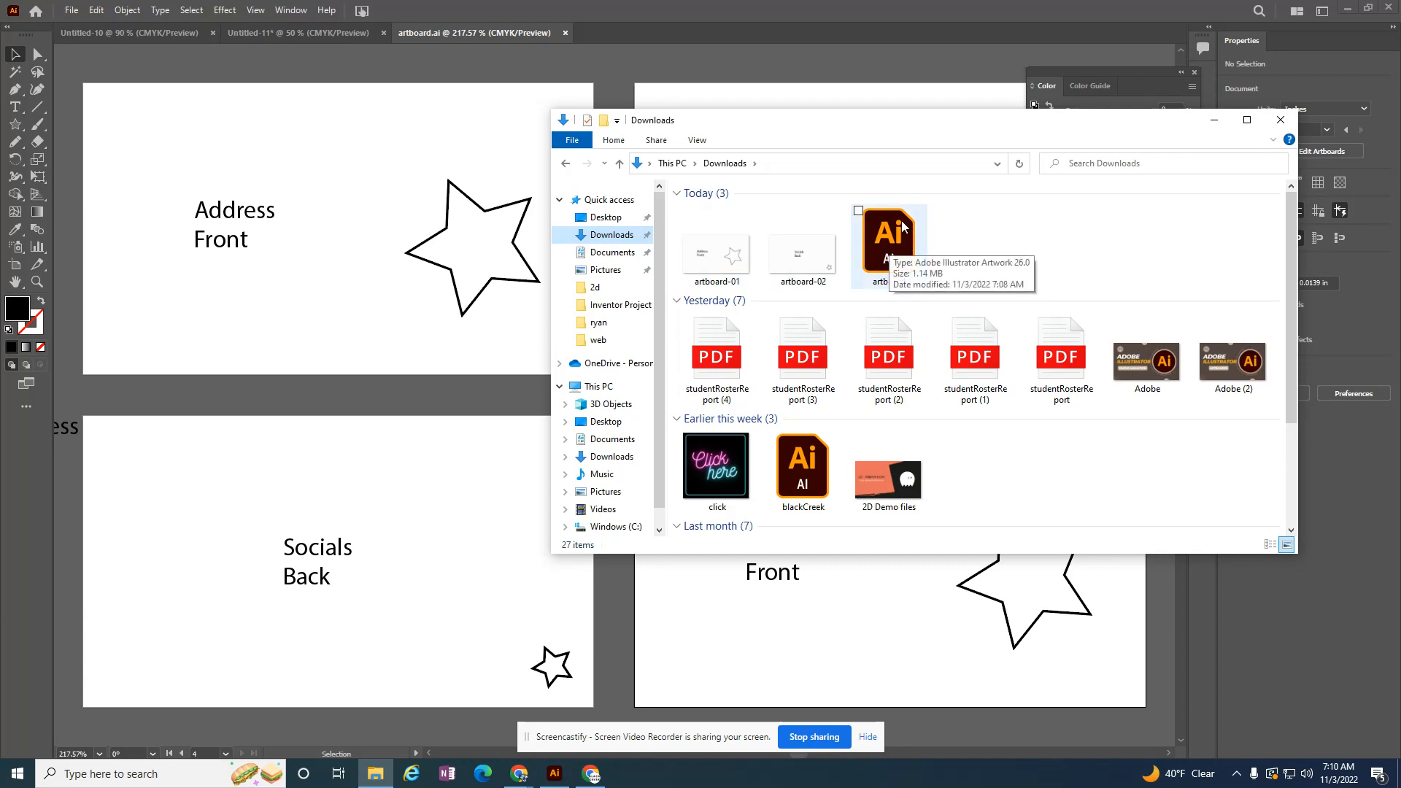
pyautogui.click(719, 270)
pyautogui.doubleClick(719, 270)
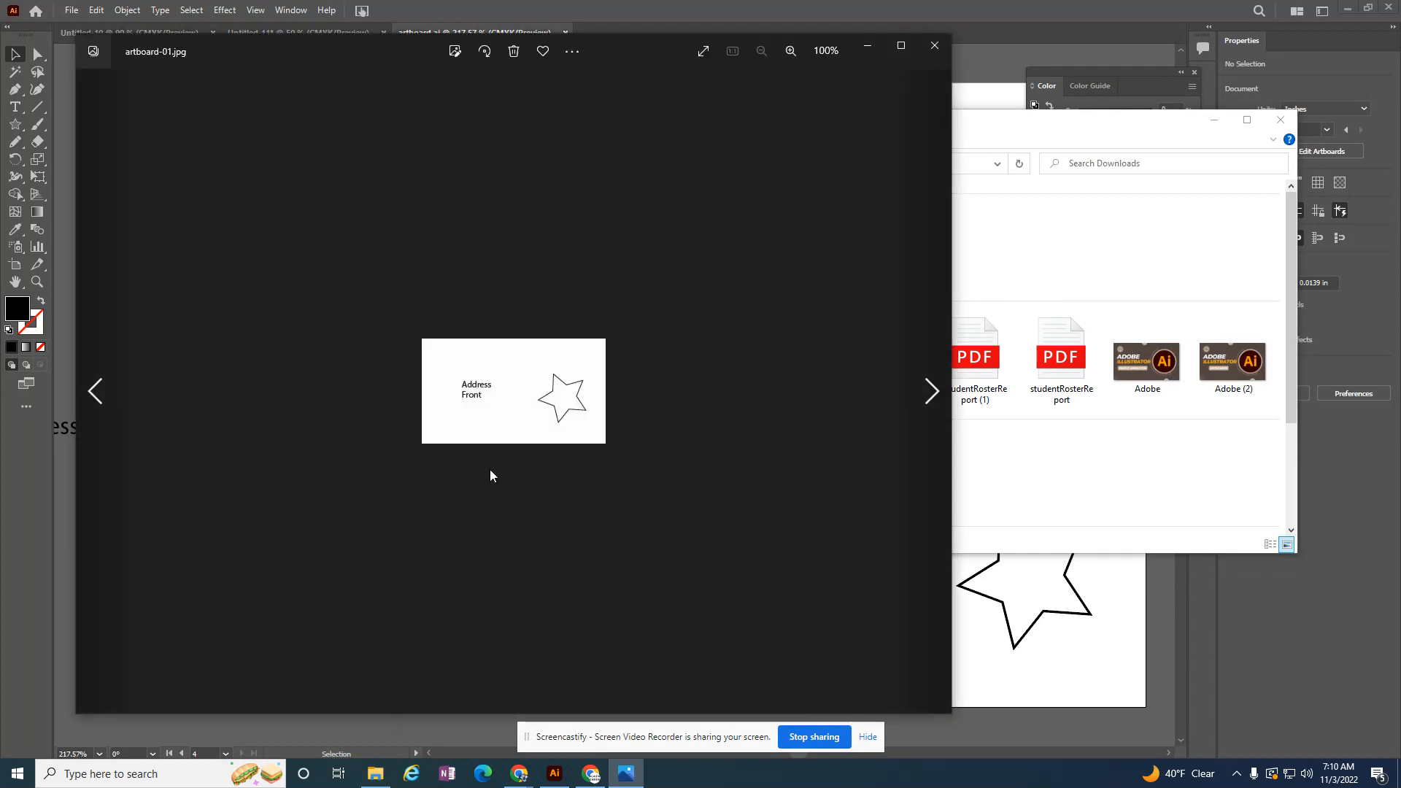
pyautogui.click(934, 392)
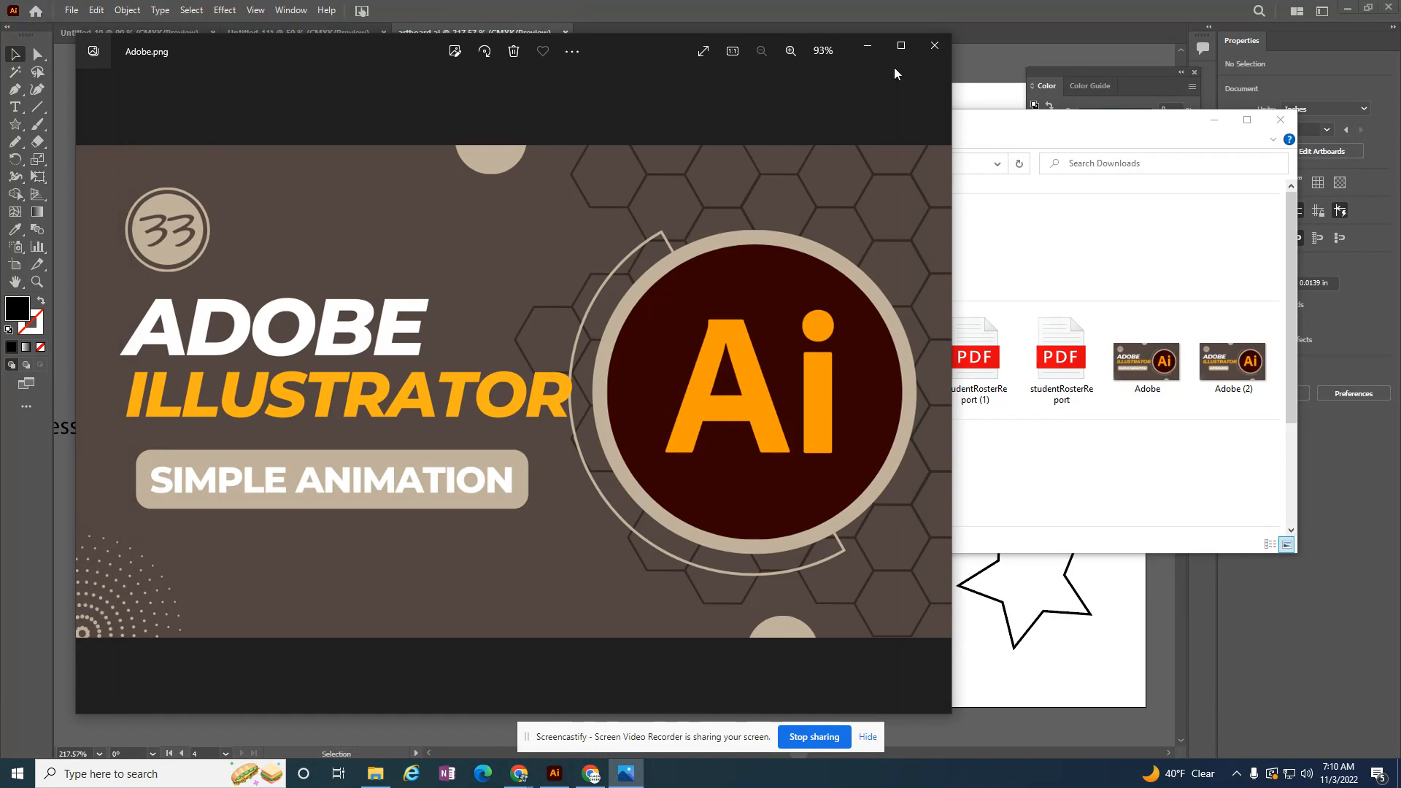
pyautogui.click(934, 46)
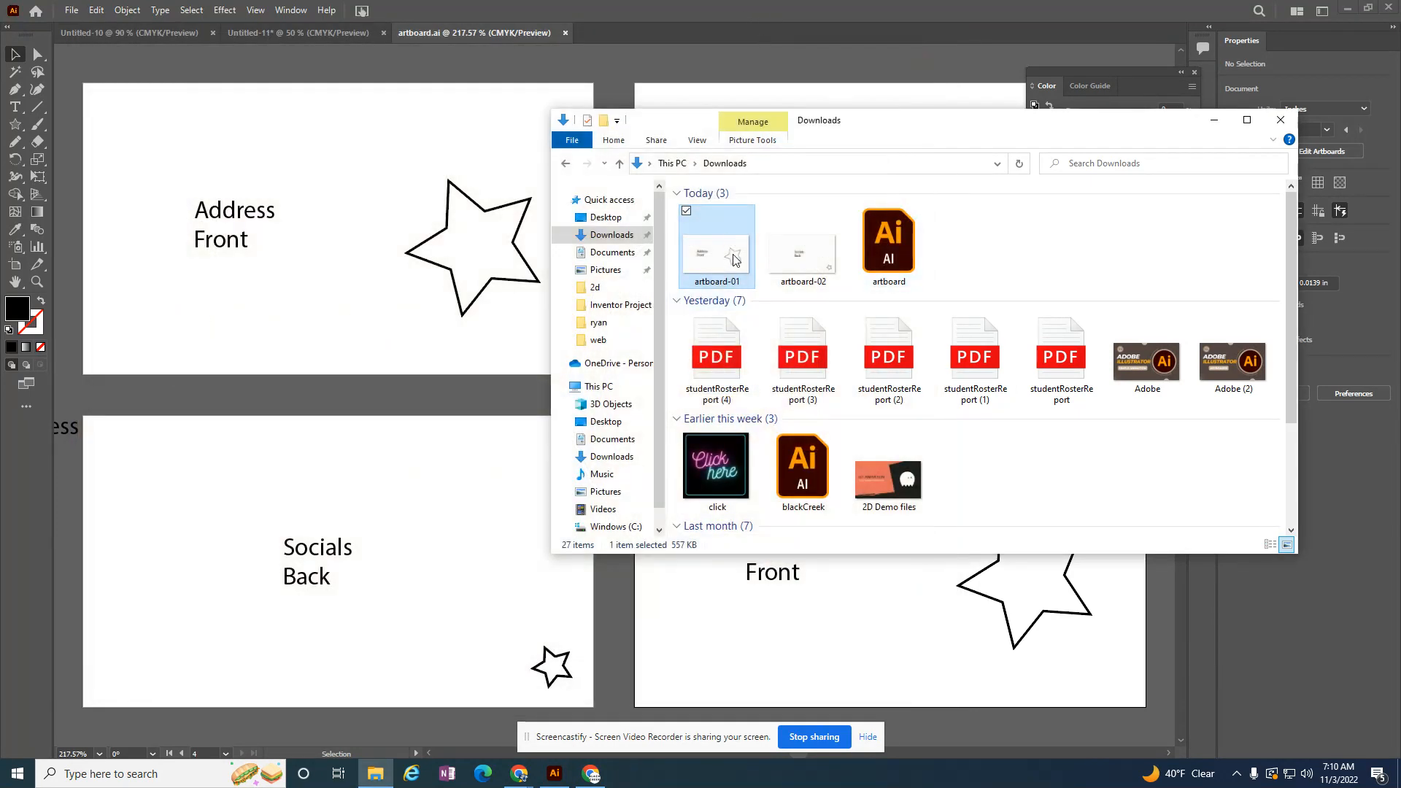